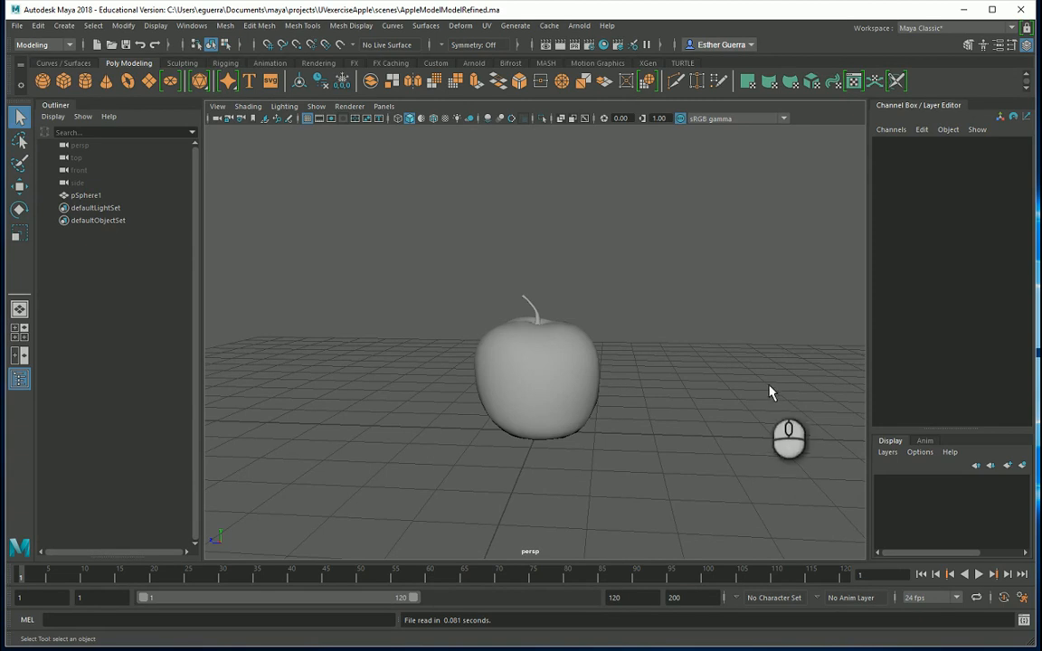
Assign a new Blinn material to the apple model
{"action": "scroll", "coordinate": [542, 391], "scroll_direction": "up", "scroll_amount": 3}
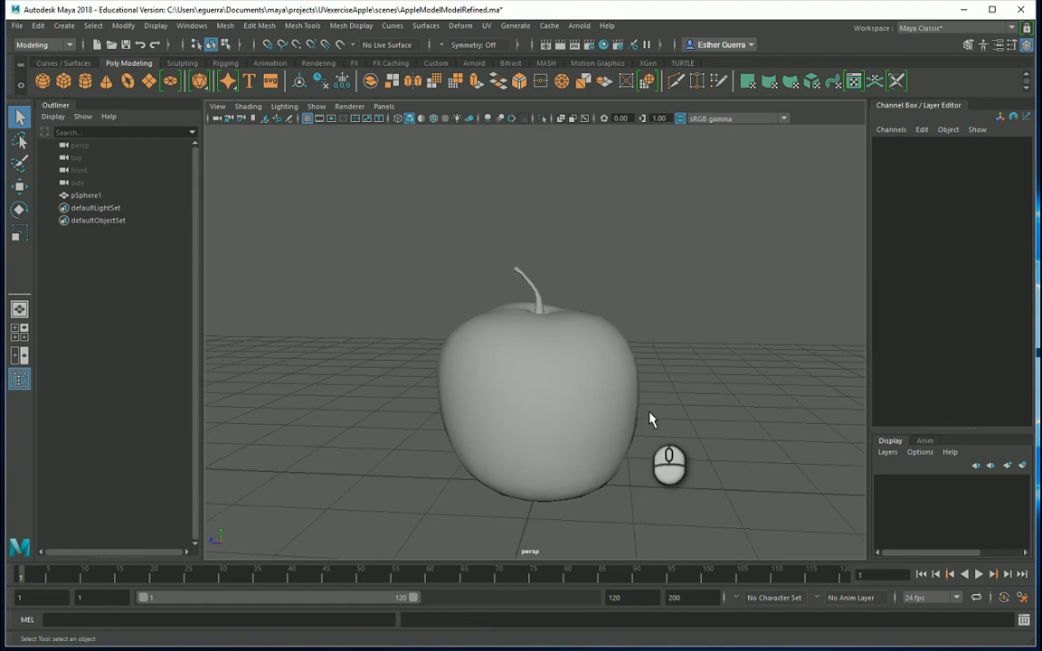
{"action": "left_click_drag", "start_coordinate": [666, 417], "coordinate": [379, 410], "text": "alt"}
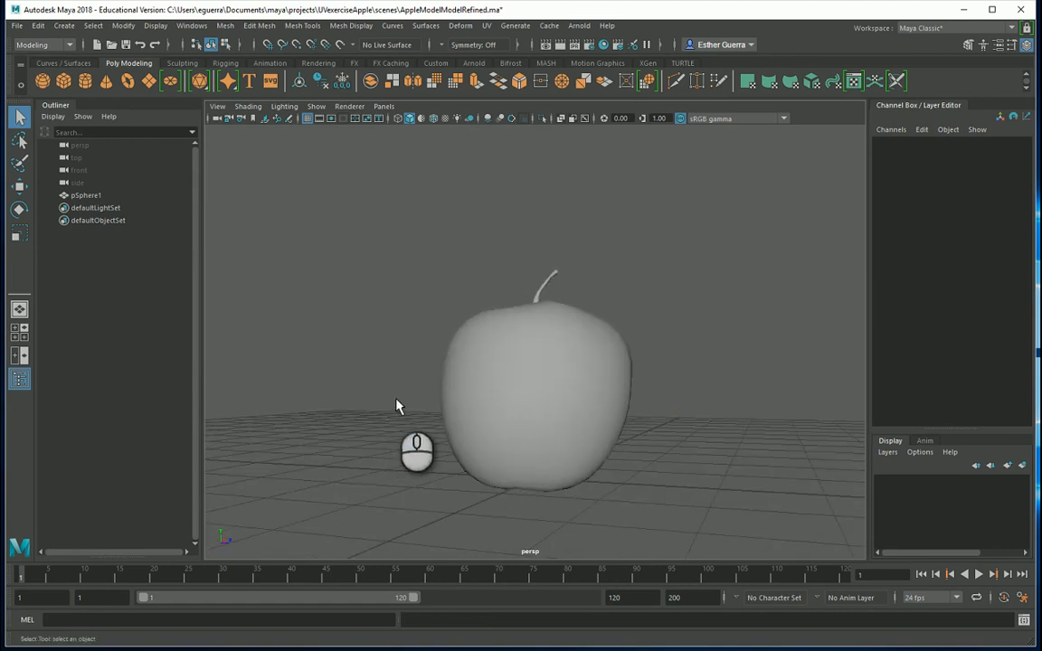
{"action": "left_click_drag", "start_coordinate": [398, 404], "coordinate": [608, 410], "text": "alt"}
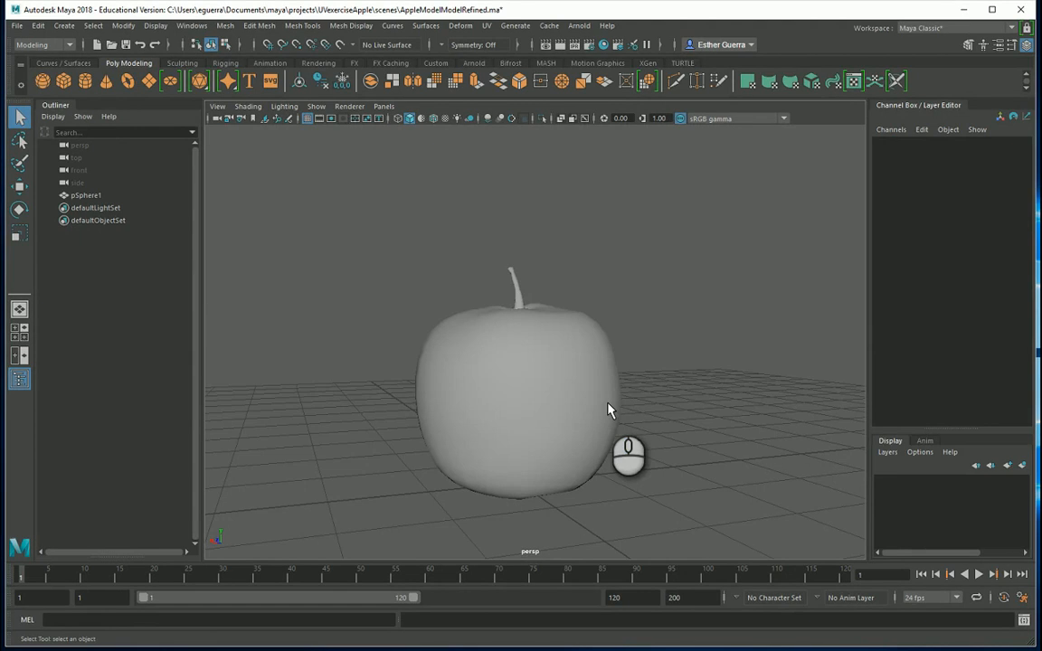
{"action": "scroll", "coordinate": [610, 414], "scroll_direction": "down", "scroll_amount": 2}
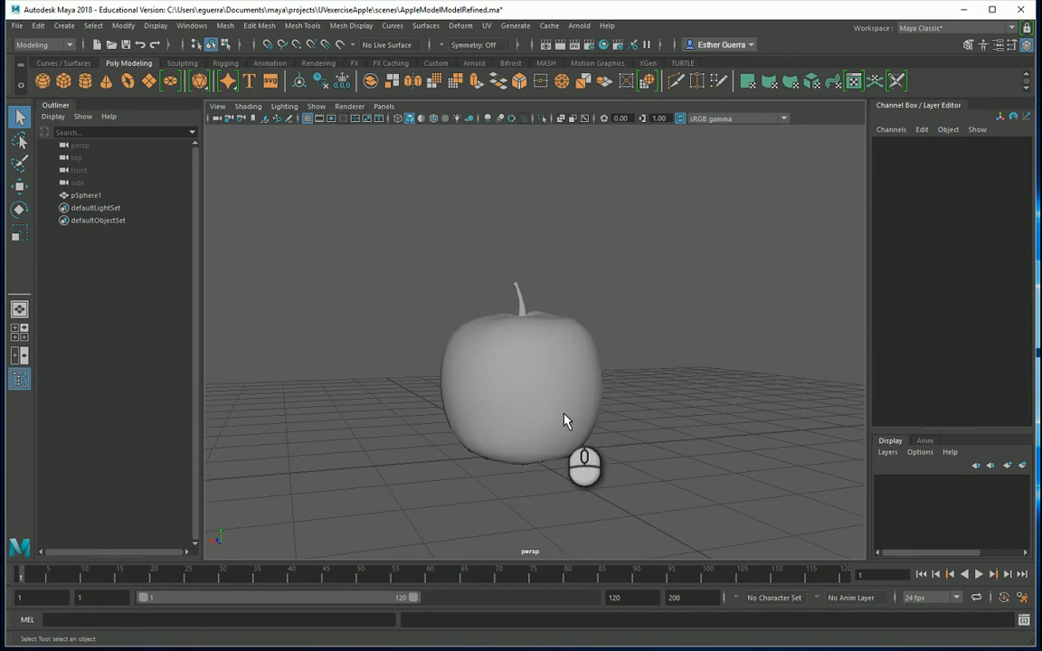
{"action": "left_click_drag", "start_coordinate": [566, 421], "coordinate": [594, 425], "text": "alt"}
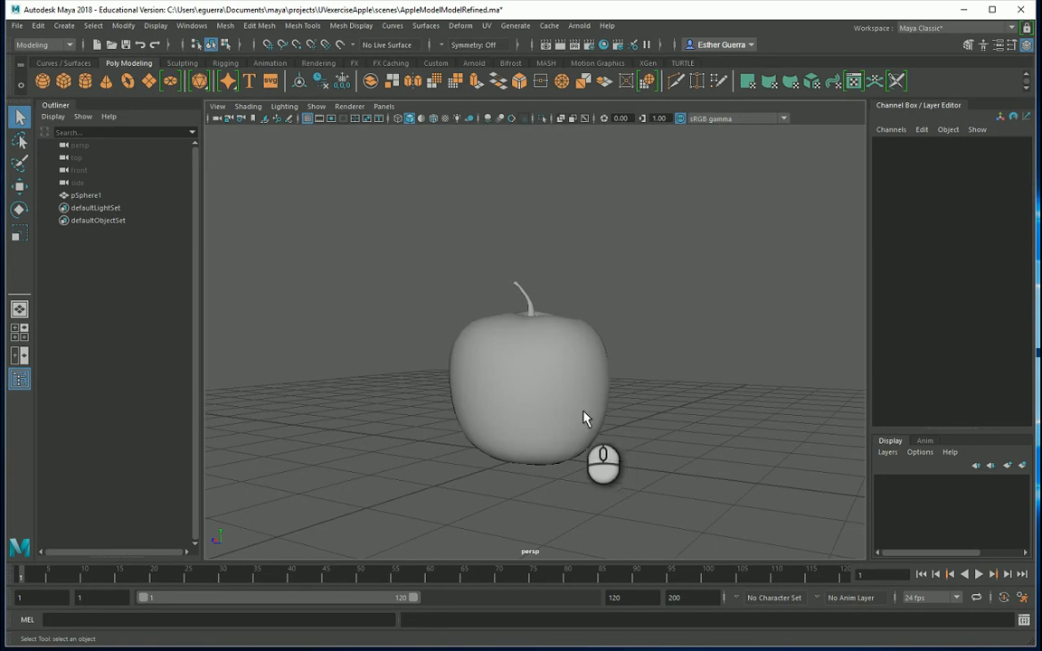
{"action": "right_click_drag", "start_coordinate": [561, 356], "coordinate": [597, 634]}
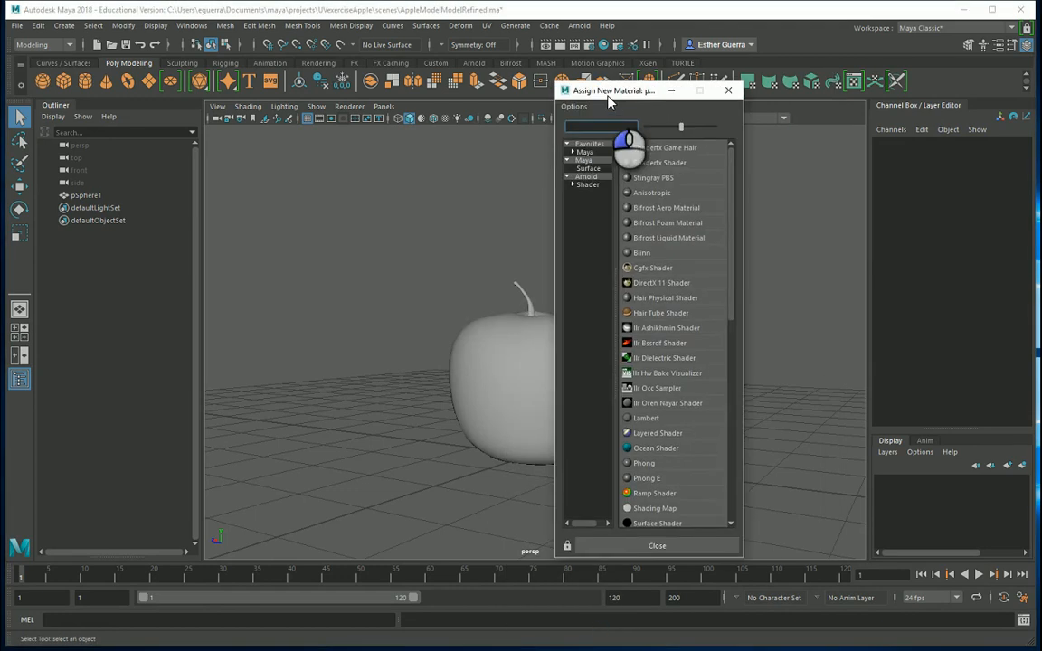
{"action": "left_click_drag", "start_coordinate": [547, 85], "coordinate": [252, 100]}
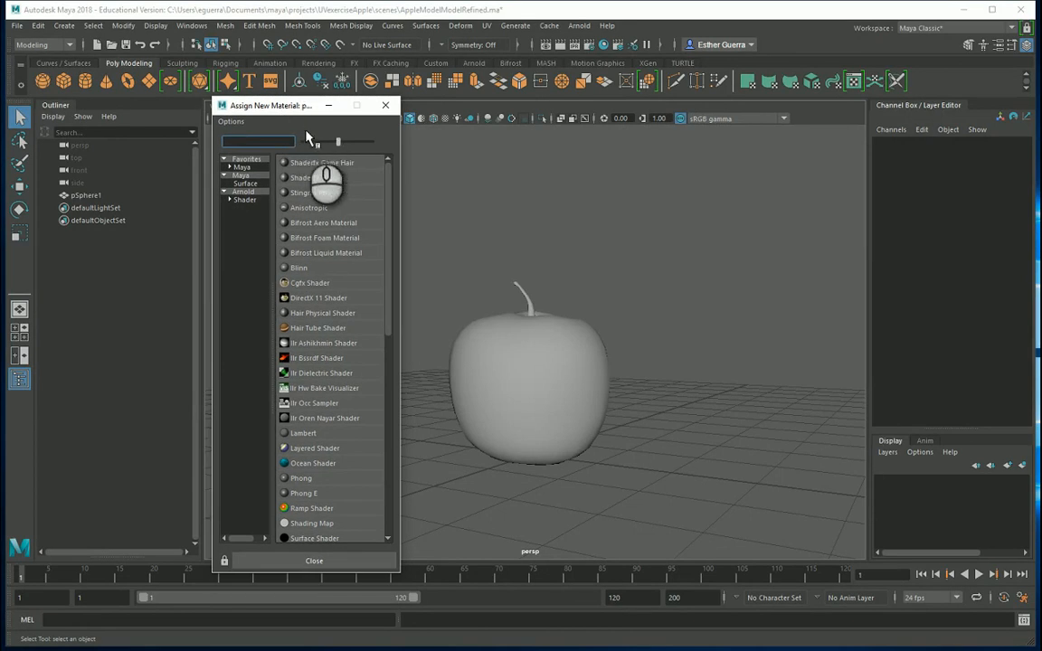
{"action": "left_click", "coordinate": [307, 269]}
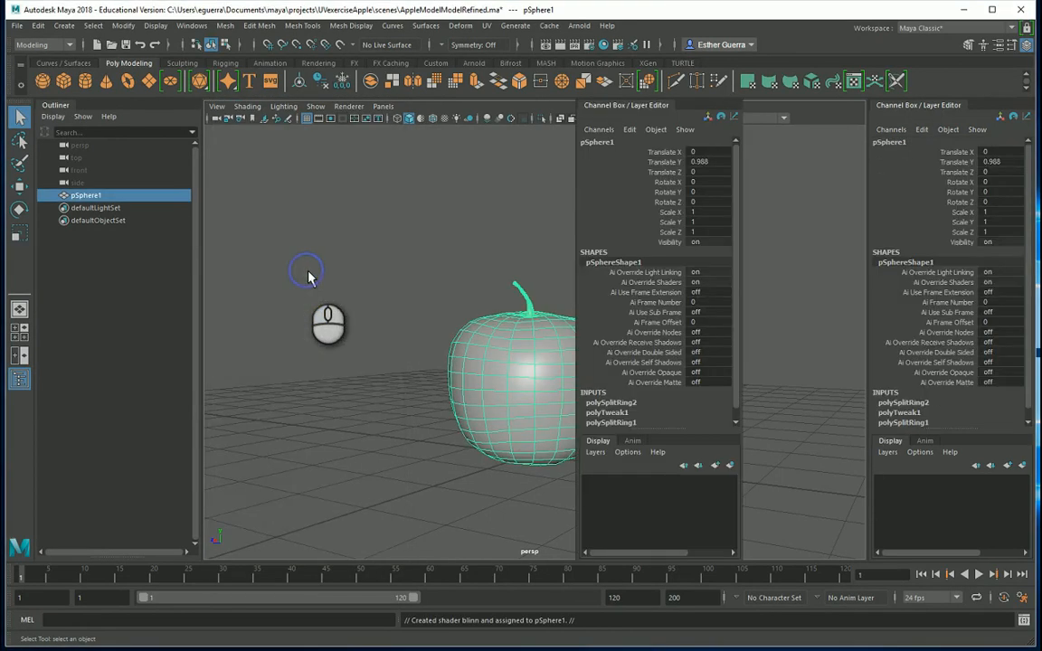
Show the Blinn material's attributes, map a Checker texture to its Color, and display textures in the viewport
{"action": "left_click", "coordinate": [1026, 44]}
{"action": "scroll", "coordinate": [535, 435], "scroll_direction": "up", "scroll_amount": 5}
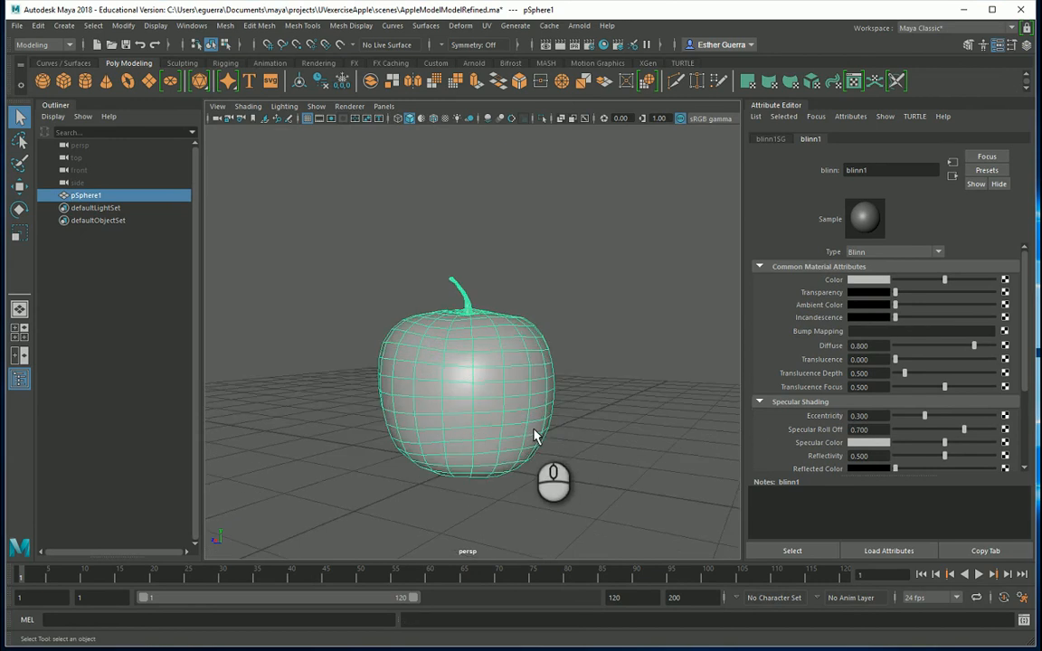
{"action": "left_click_drag", "start_coordinate": [429, 401], "coordinate": [551, 362], "text": "alt"}
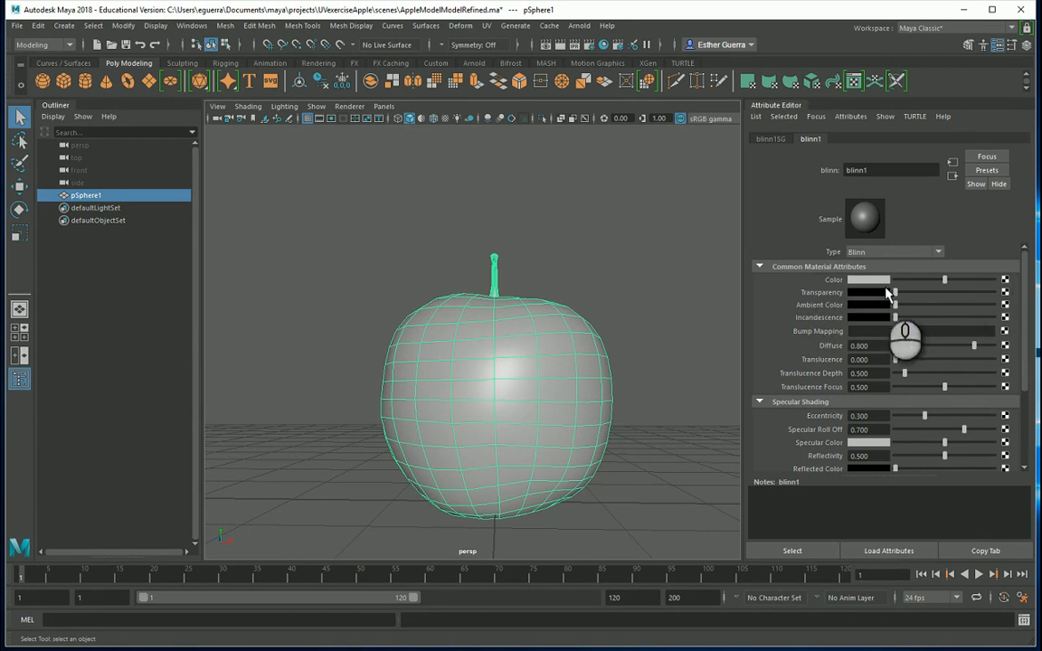
{"action": "left_click", "coordinate": [1007, 280]}
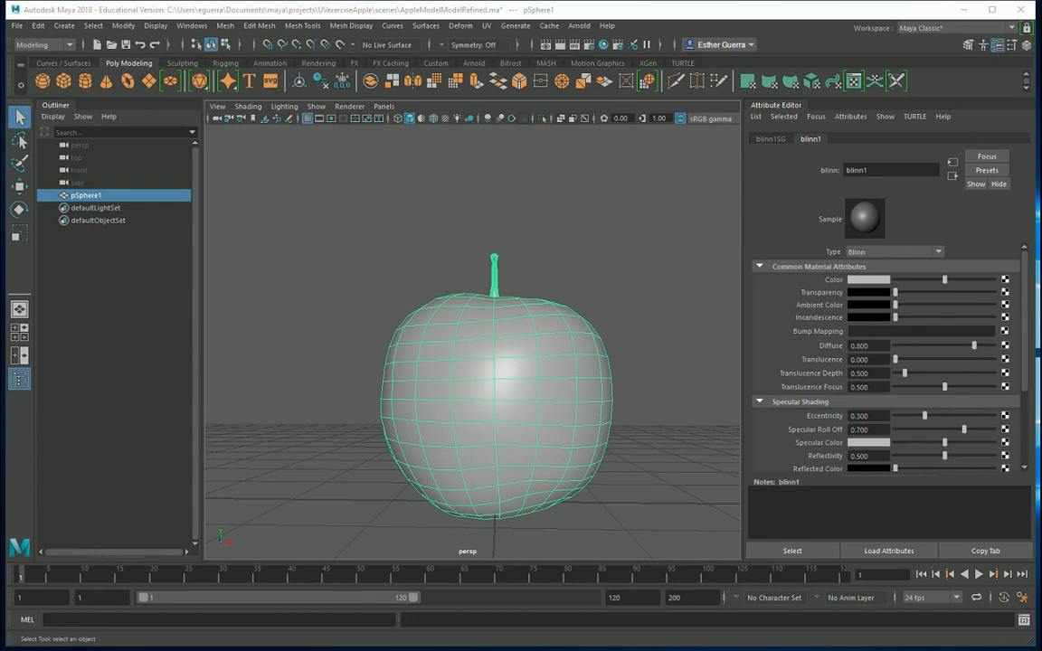
{"action": "left_click_drag", "start_coordinate": [232, 118], "coordinate": [239, 110]}
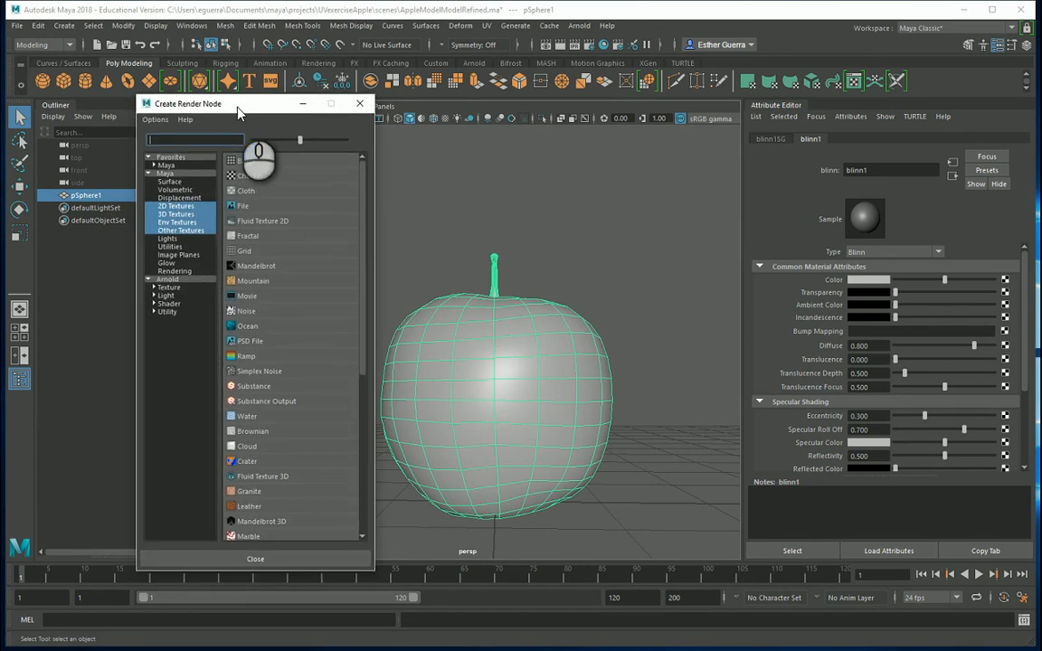
{"action": "left_click", "coordinate": [252, 177]}
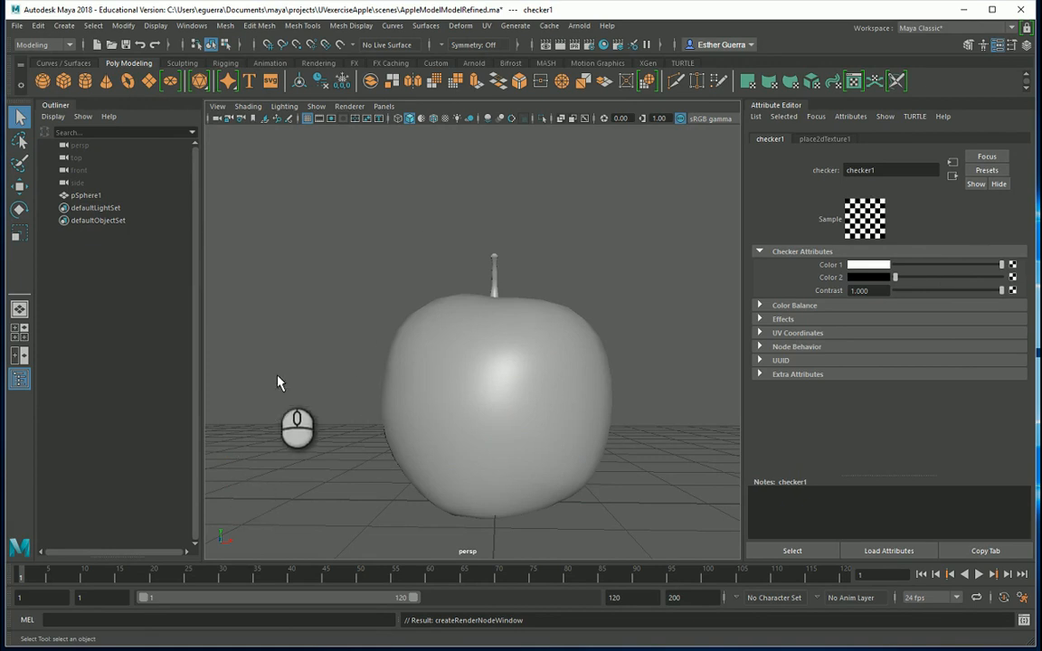
{"action": "key", "text": "6"}
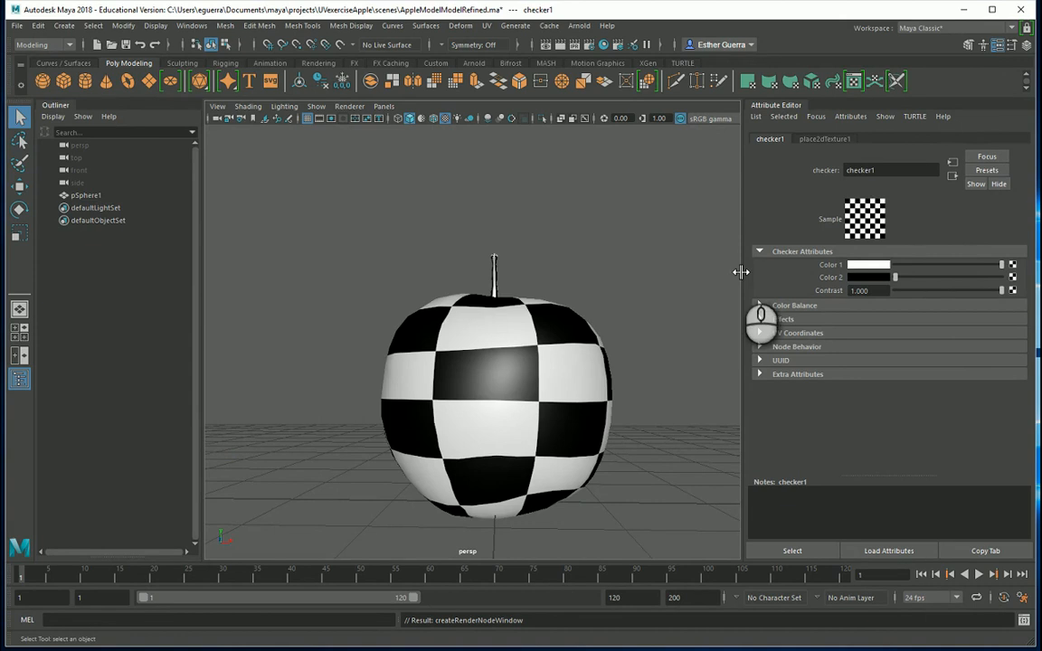
Examine the checkered apple and its current UV layout in the UV Editor, then put the editor away
{"action": "scroll", "coordinate": [714, 325], "scroll_direction": "down", "scroll_amount": 3}
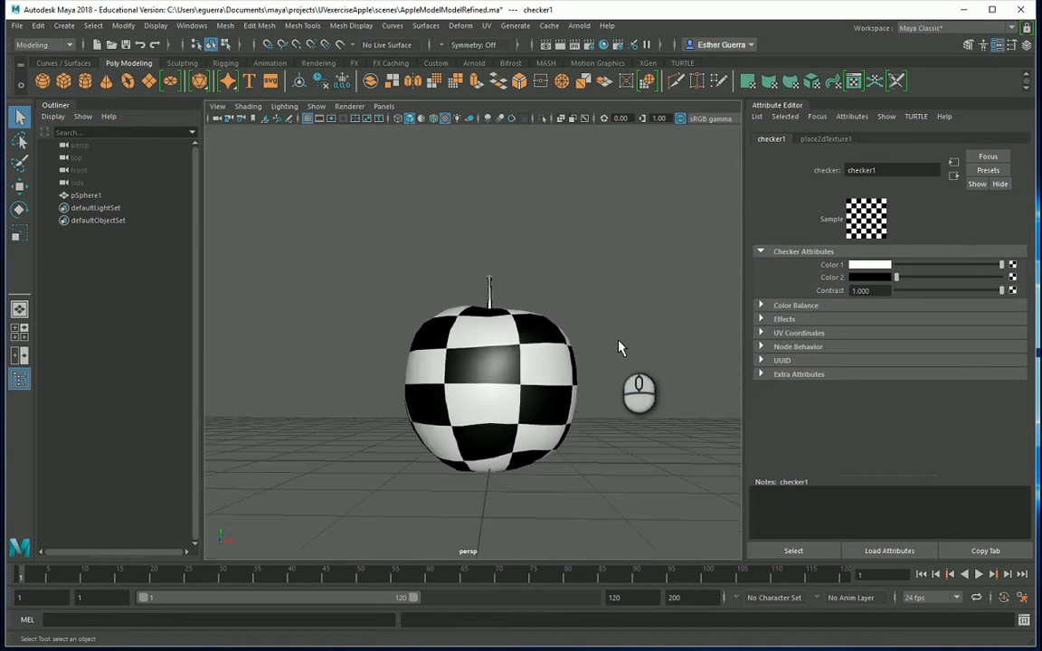
{"action": "left_click_drag", "start_coordinate": [621, 348], "coordinate": [791, 366], "text": "alt"}
{"action": "mouse_move", "coordinate": [411, 372]}
{"action": "left_mouse_down", "text": "alt"}
{"action": "mouse_move", "coordinate": [605, 390]}
{"action": "mouse_move", "coordinate": [726, 367]}
{"action": "mouse_move", "coordinate": [421, 354]}
{"action": "mouse_move", "coordinate": [296, 361]}
{"action": "mouse_move", "coordinate": [282, 376]}
{"action": "mouse_move", "coordinate": [440, 341]}
{"action": "mouse_move", "coordinate": [372, 342]}
{"action": "mouse_move", "coordinate": [273, 375]}
{"action": "left_mouse_up", "text": "alt"}
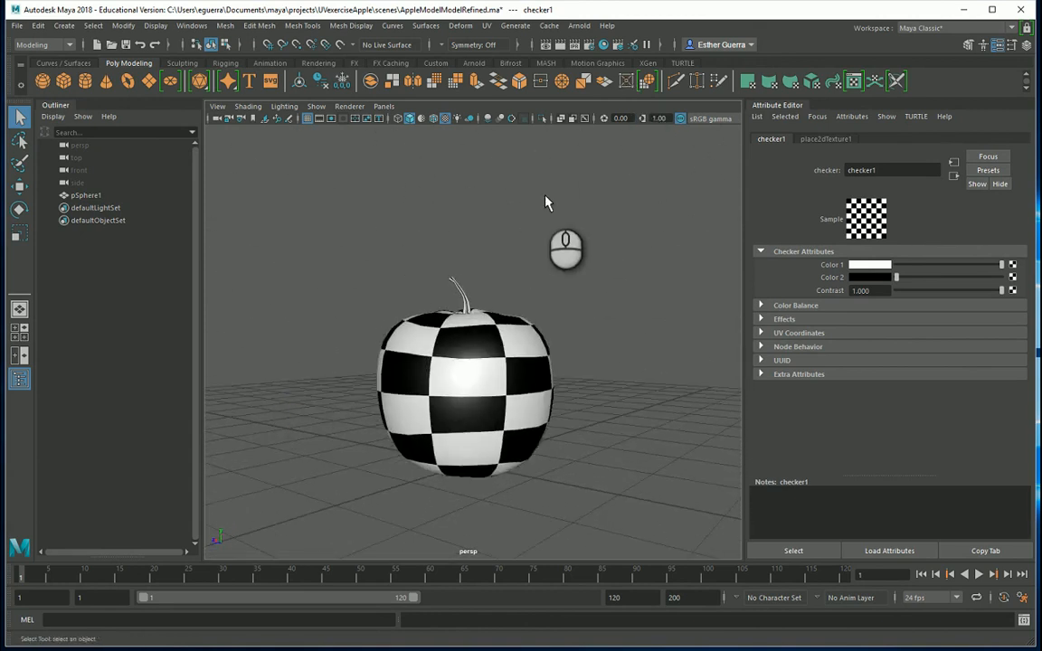
{"action": "left_click", "coordinate": [489, 26]}
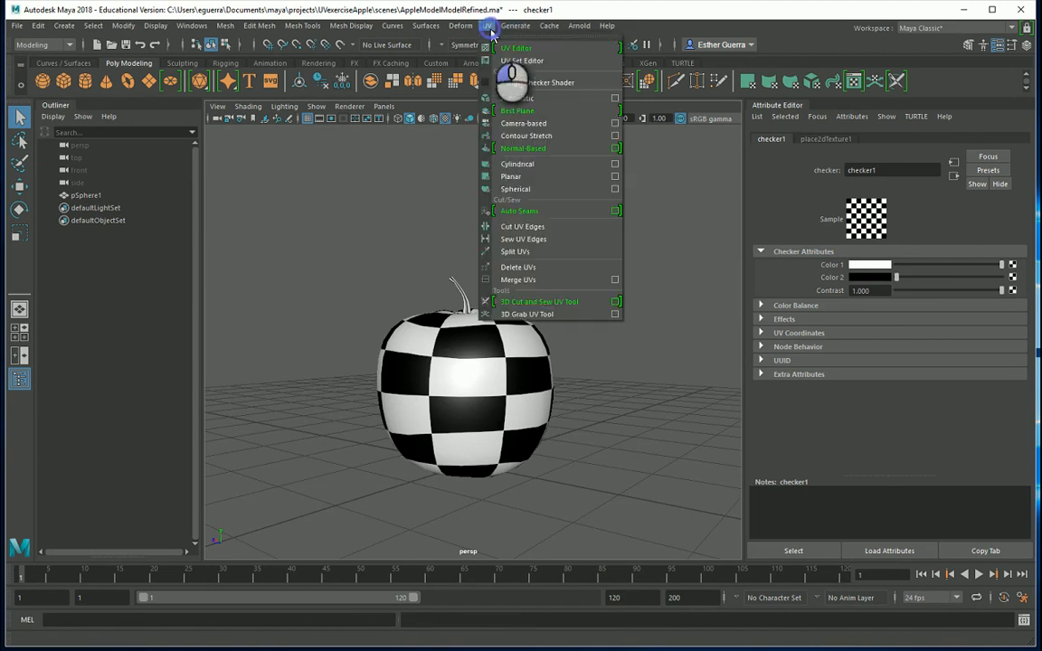
{"action": "left_click", "coordinate": [507, 49]}
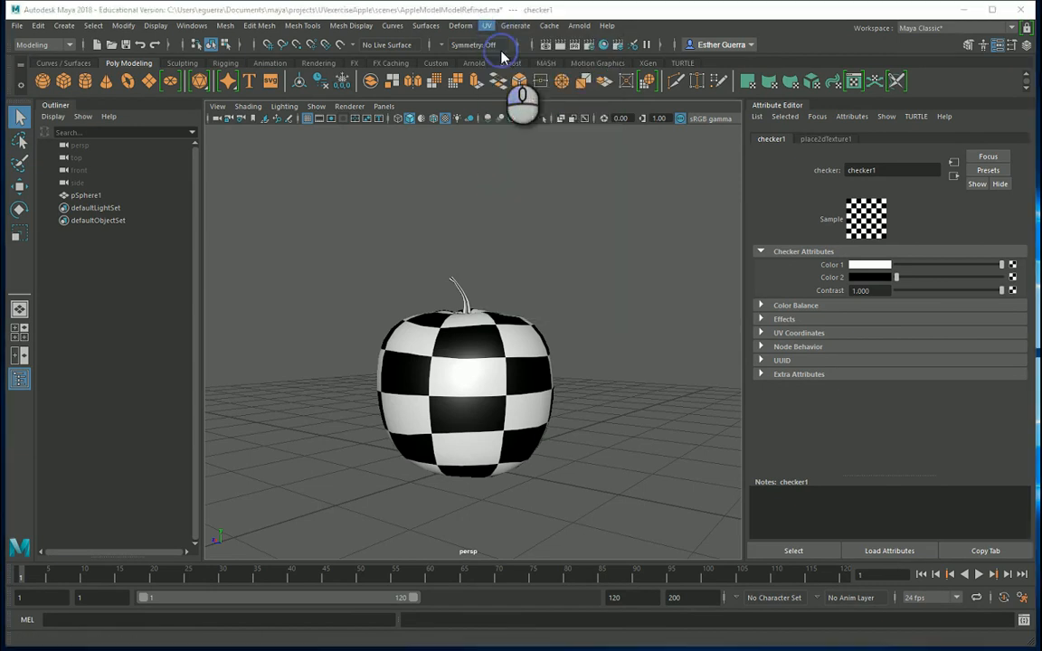
{"action": "left_click_drag", "start_coordinate": [868, 54], "coordinate": [641, 61]}
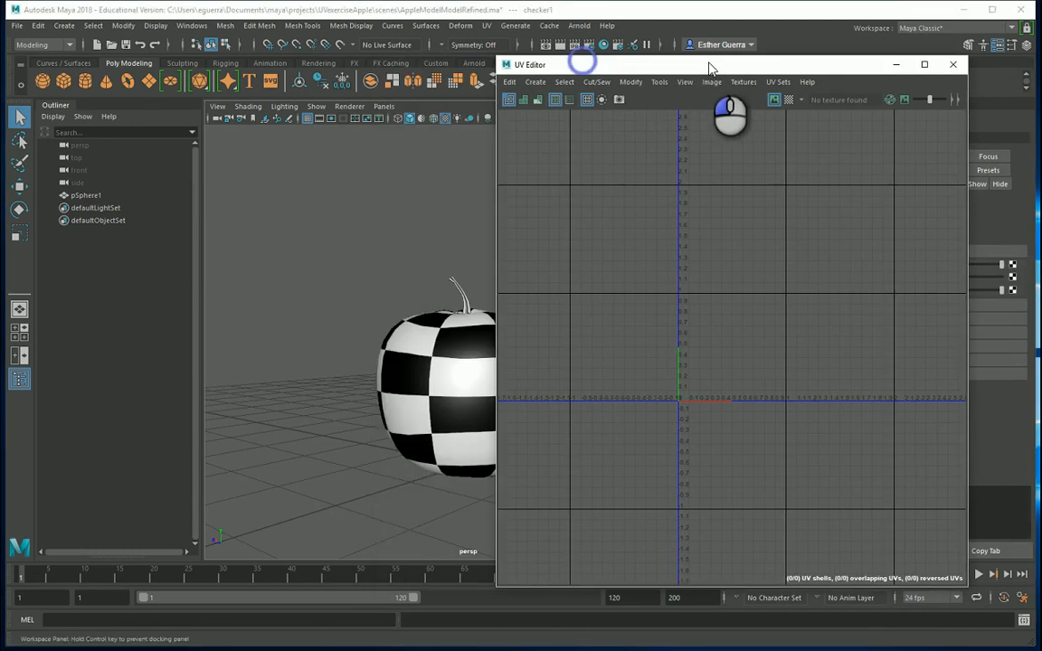
{"action": "left_click", "coordinate": [410, 416]}
{"action": "scroll", "coordinate": [768, 403], "scroll_direction": "up", "scroll_amount": 5}
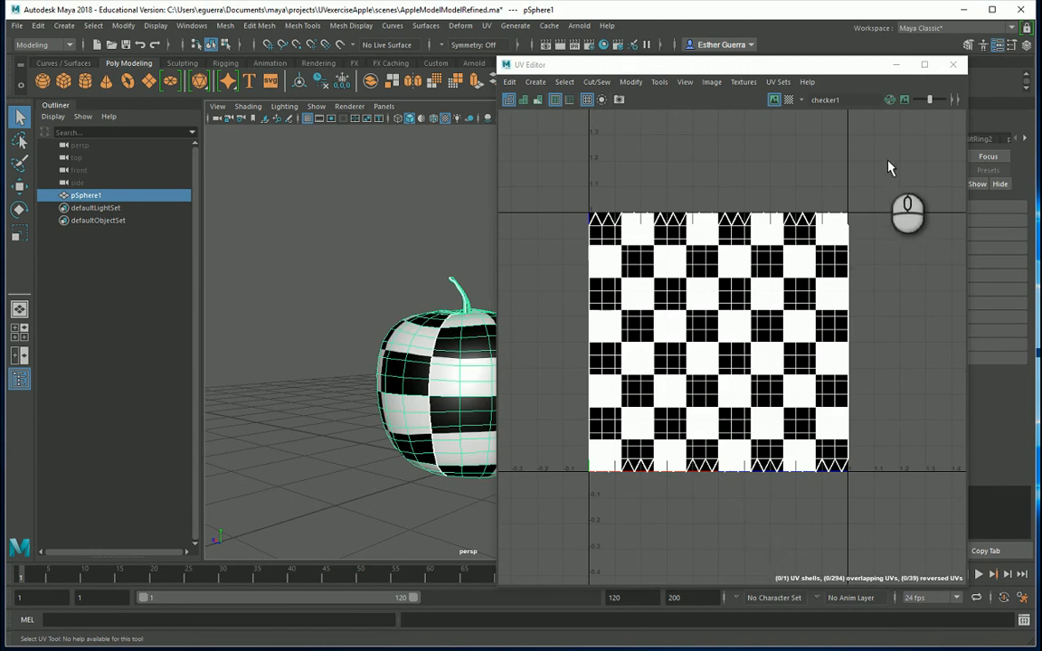
{"action": "left_click", "coordinate": [897, 65]}
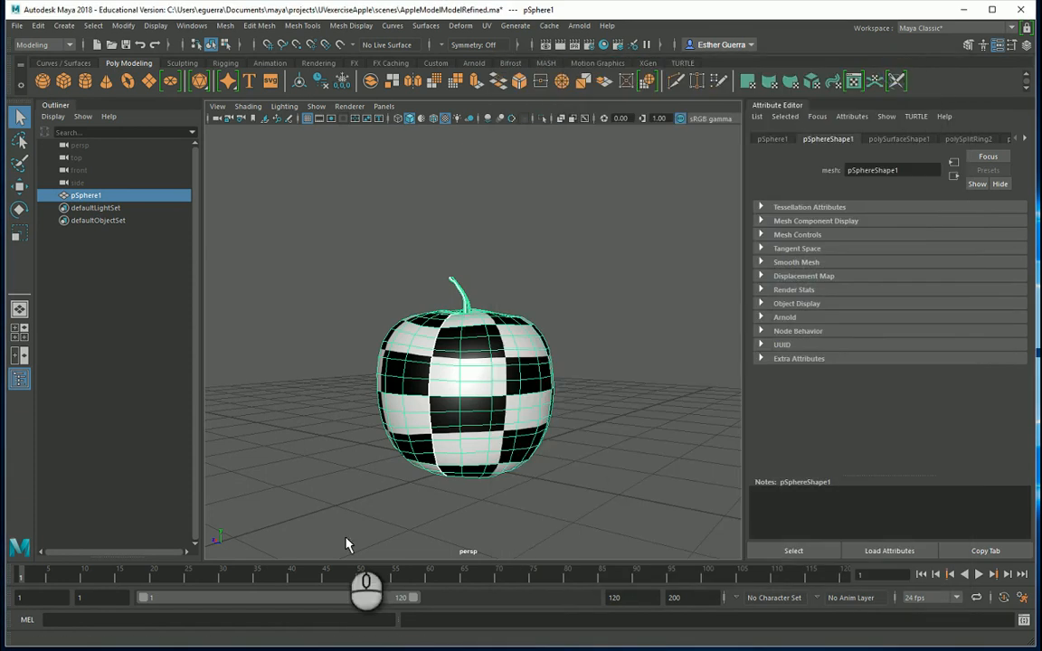
Switch the apple to face selection and paint-select the faces around its body with the Paint Selection Tool
{"action": "scroll", "coordinate": [489, 385], "scroll_direction": "up", "scroll_amount": 3}
{"action": "right_click", "coordinate": [489, 383]}
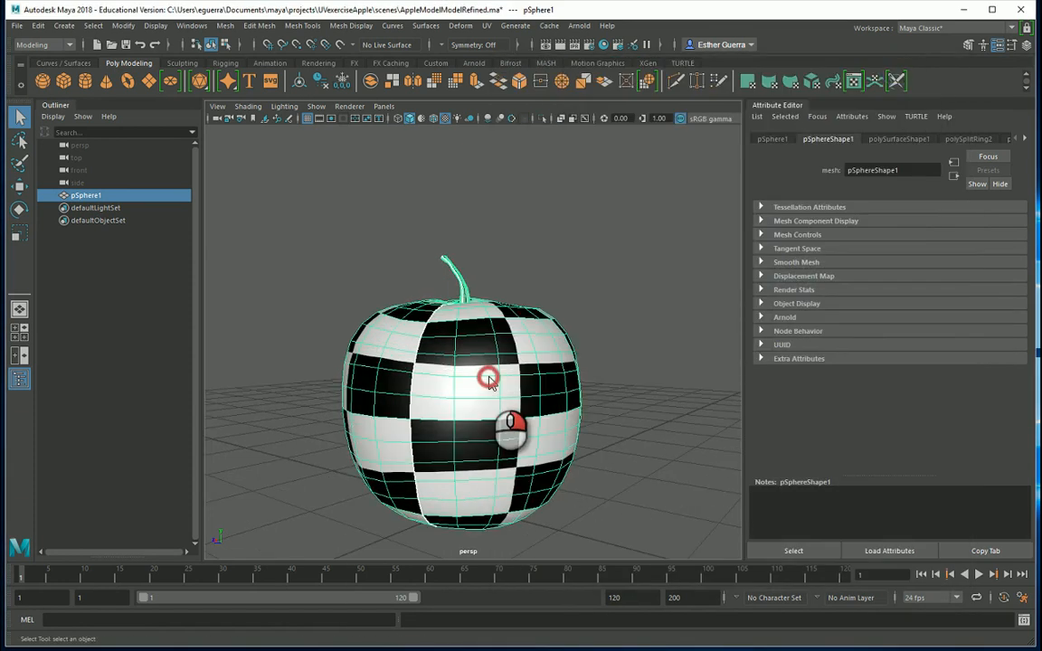
{"action": "right_click_drag", "start_coordinate": [491, 383], "coordinate": [491, 344]}
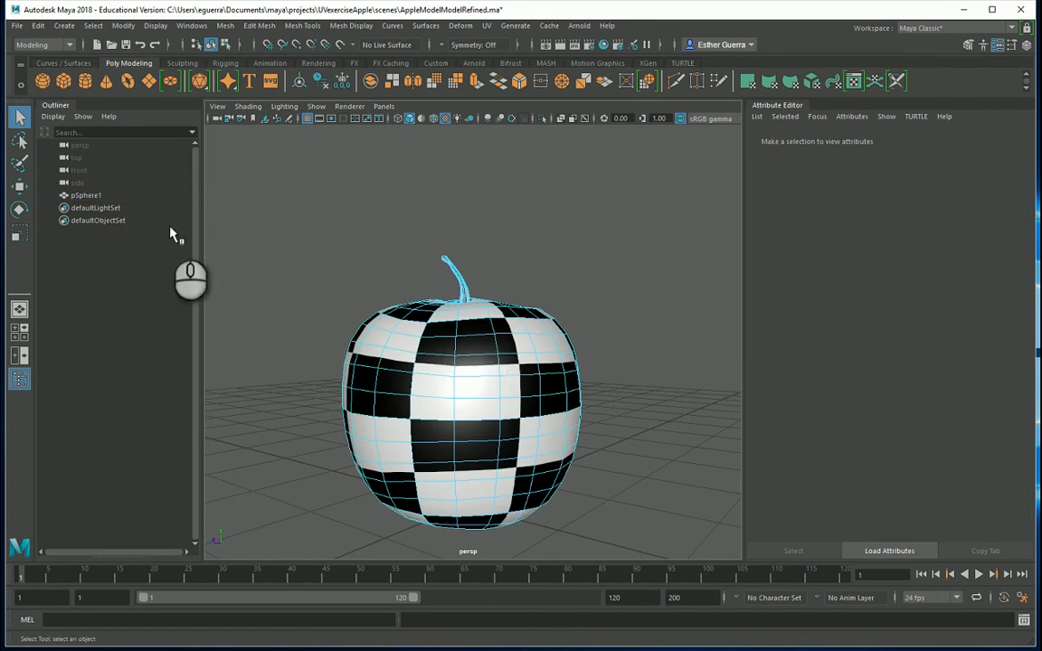
{"action": "left_click", "coordinate": [20, 165]}
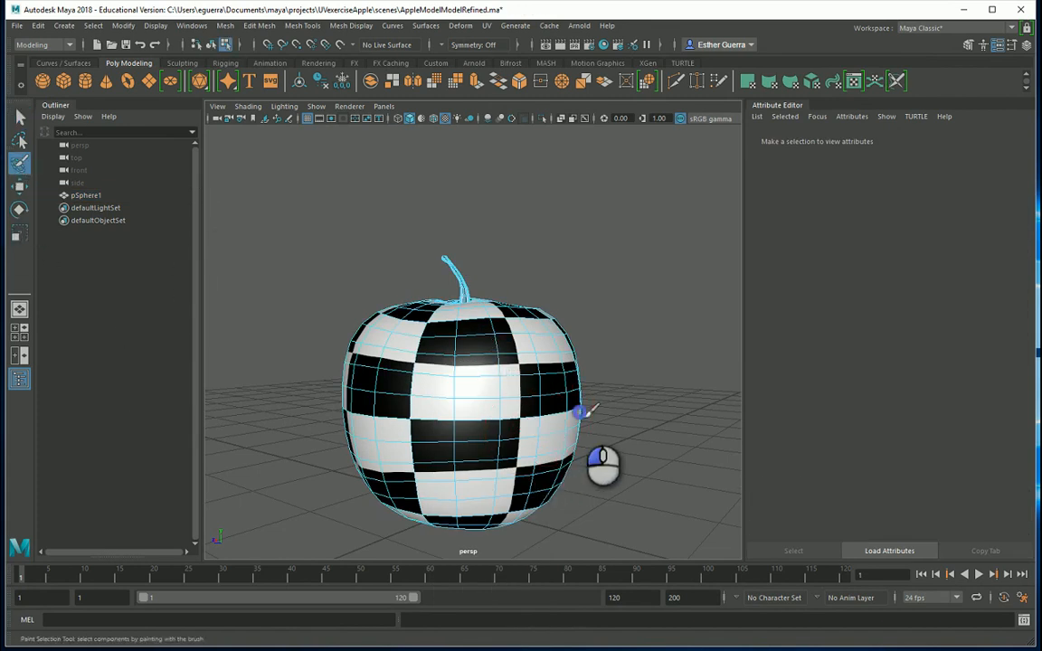
{"action": "mouse_move", "coordinate": [579, 414]}
{"action": "left_mouse_down"}
{"action": "mouse_move", "coordinate": [347, 414]}
{"action": "mouse_move", "coordinate": [565, 389]}
{"action": "mouse_move", "coordinate": [495, 369]}
{"action": "mouse_move", "coordinate": [468, 446]}
{"action": "mouse_move", "coordinate": [531, 476]}
{"action": "mouse_move", "coordinate": [366, 502]}
{"action": "mouse_move", "coordinate": [493, 511]}
{"action": "mouse_move", "coordinate": [333, 428]}
{"action": "mouse_move", "coordinate": [450, 331]}
{"action": "mouse_move", "coordinate": [573, 332]}
{"action": "mouse_move", "coordinate": [382, 319]}
{"action": "mouse_move", "coordinate": [488, 329]}
{"action": "mouse_move", "coordinate": [314, 407]}
{"action": "mouse_move", "coordinate": [369, 445]}
{"action": "mouse_move", "coordinate": [508, 460]}
{"action": "mouse_move", "coordinate": [389, 444]}
{"action": "left_mouse_up"}
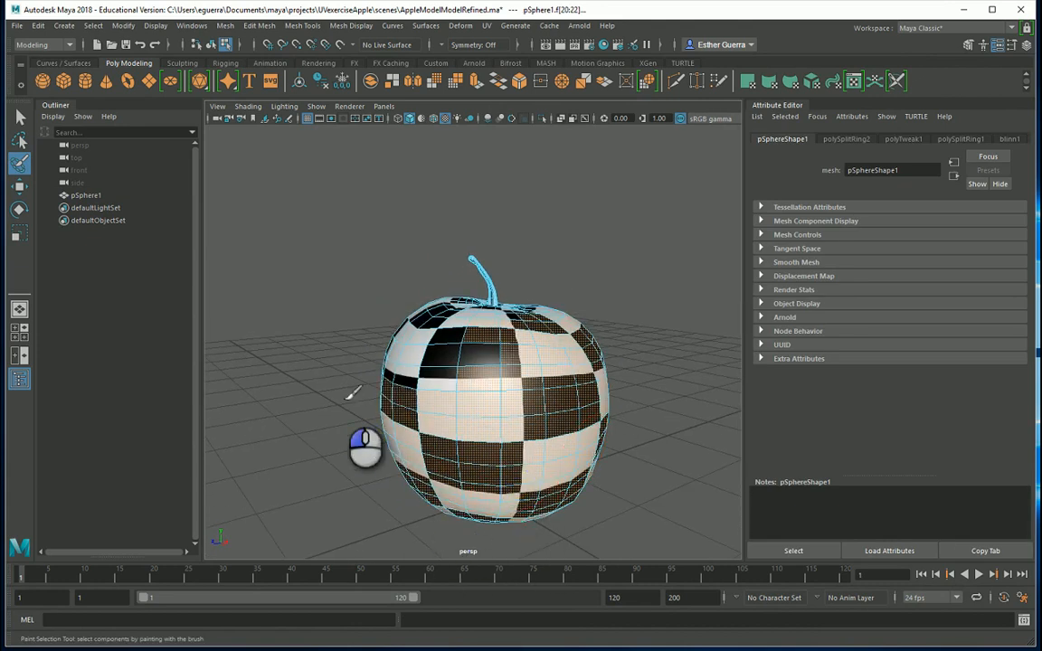
{"action": "mouse_move", "coordinate": [509, 356]}
{"action": "left_mouse_down"}
{"action": "mouse_move", "coordinate": [409, 332]}
{"action": "mouse_move", "coordinate": [549, 337]}
{"action": "left_mouse_up"}
{"action": "mouse_move", "coordinate": [550, 338]}
{"action": "left_mouse_down"}
{"action": "mouse_move", "coordinate": [457, 387]}
{"action": "mouse_move", "coordinate": [395, 479]}
{"action": "left_mouse_up"}
{"action": "left_click_drag", "start_coordinate": [501, 457], "coordinate": [360, 488], "text": "alt"}
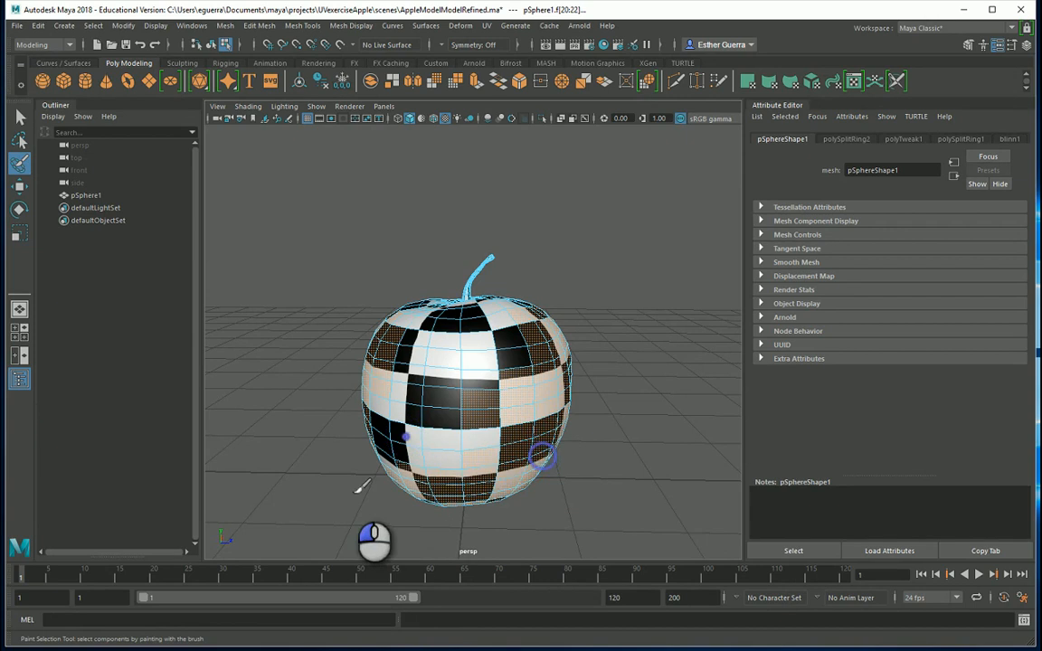
{"action": "left_click_drag", "start_coordinate": [355, 437], "coordinate": [500, 443], "text": "alt"}
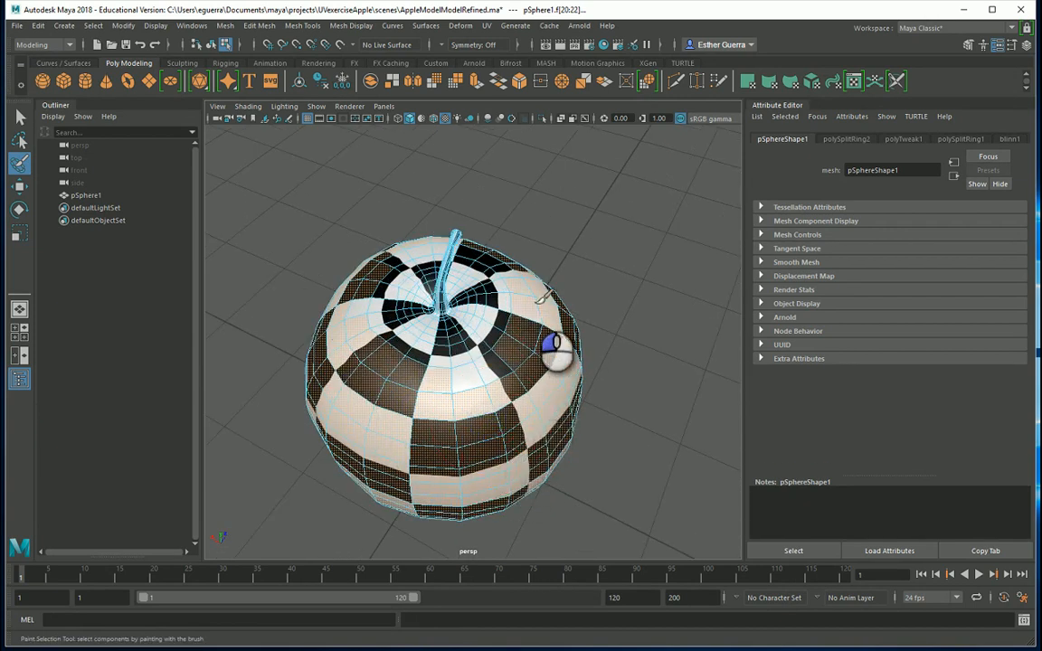
{"action": "left_click_drag", "start_coordinate": [508, 261], "coordinate": [483, 248]}
{"action": "left_click", "coordinate": [503, 409]}
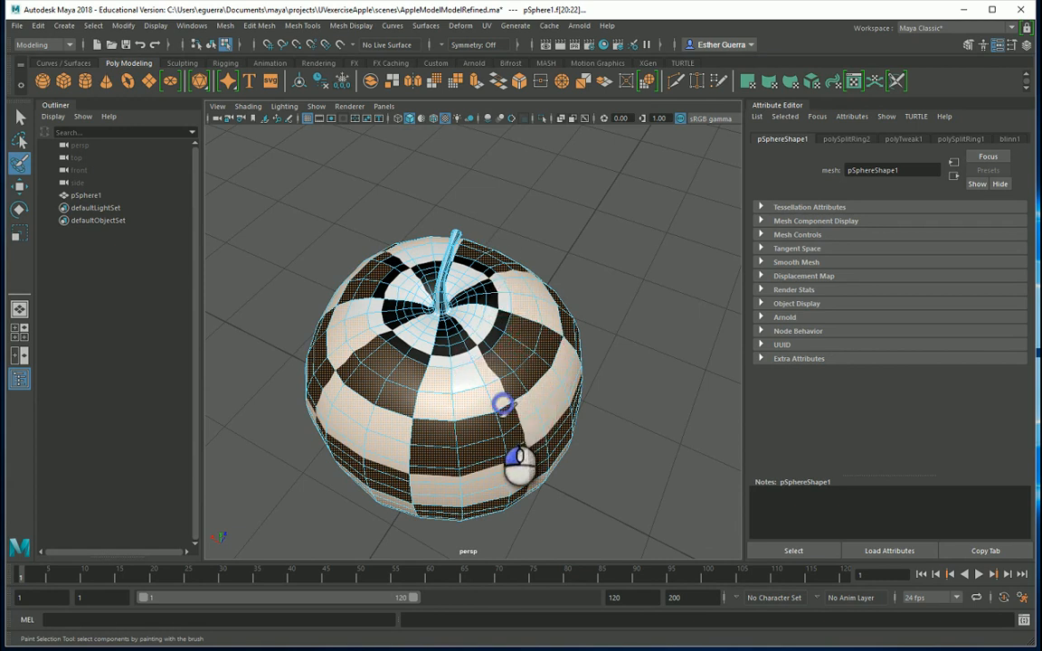
Extend the painted face selection up to the rim around the stem cavity, filling in missed faces and leaving the stem unselected
{"action": "scroll", "coordinate": [419, 438], "scroll_direction": "up", "scroll_amount": 3}
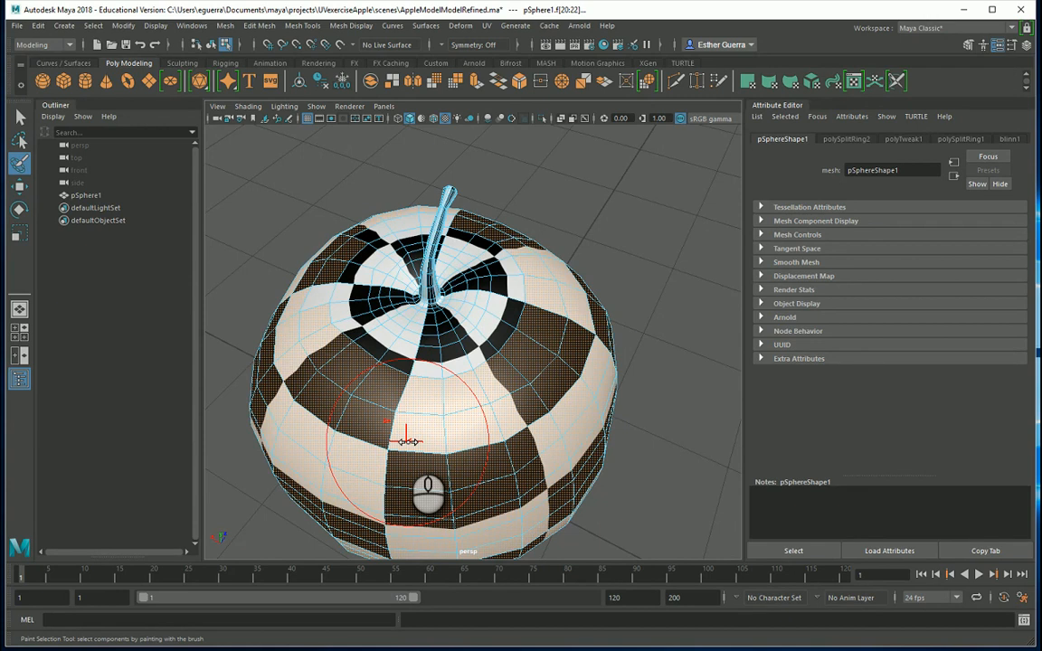
{"action": "mouse_move", "coordinate": [409, 442]}
{"action": "left_mouse_down"}
{"action": "mouse_move", "coordinate": [366, 444]}
{"action": "mouse_move", "coordinate": [510, 414]}
{"action": "mouse_move", "coordinate": [557, 303]}
{"action": "mouse_move", "coordinate": [559, 188]}
{"action": "mouse_move", "coordinate": [450, 151]}
{"action": "mouse_move", "coordinate": [527, 174]}
{"action": "mouse_move", "coordinate": [495, 178]}
{"action": "left_mouse_up"}
{"action": "scroll", "coordinate": [372, 447], "scroll_direction": "up", "scroll_amount": 5}
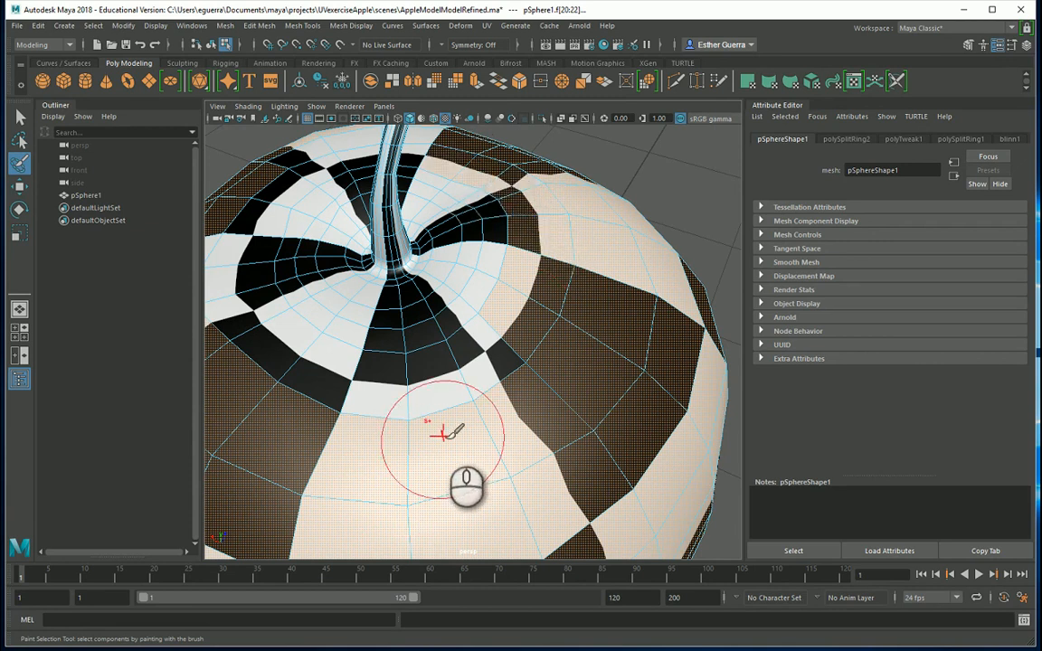
{"action": "mouse_move", "coordinate": [493, 389]}
{"action": "left_mouse_down"}
{"action": "mouse_move", "coordinate": [354, 425]}
{"action": "mouse_move", "coordinate": [287, 394]}
{"action": "mouse_move", "coordinate": [297, 383]}
{"action": "mouse_move", "coordinate": [242, 308]}
{"action": "mouse_move", "coordinate": [232, 270]}
{"action": "mouse_move", "coordinate": [262, 208]}
{"action": "mouse_move", "coordinate": [325, 163]}
{"action": "left_mouse_up"}
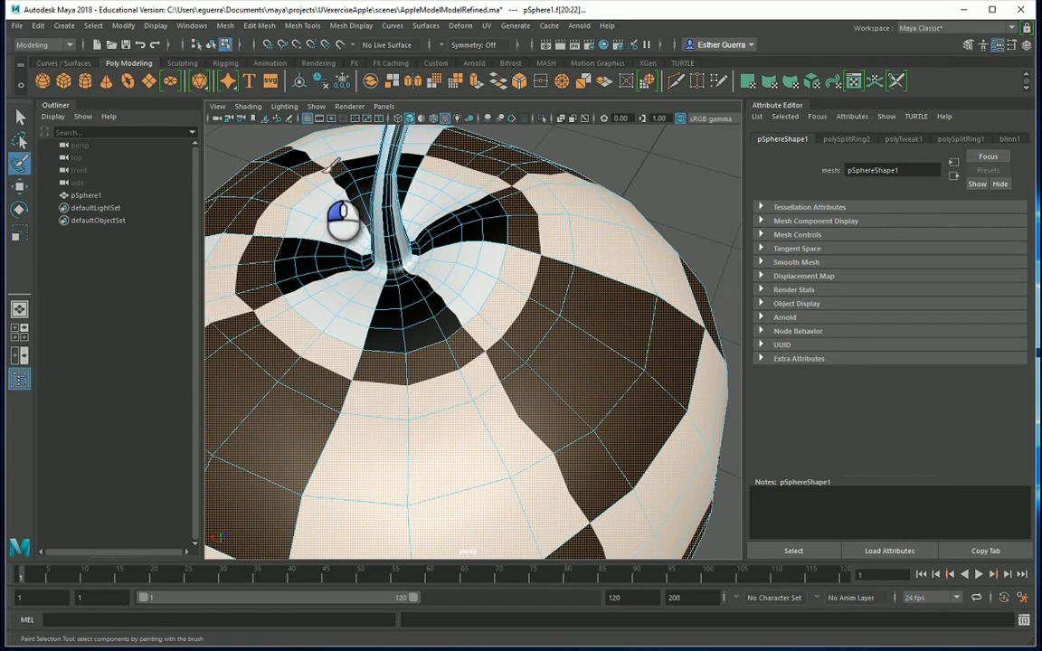
{"action": "mouse_move", "coordinate": [293, 236]}
{"action": "left_mouse_down", "text": "alt"}
{"action": "mouse_move", "coordinate": [365, 260]}
{"action": "mouse_move", "coordinate": [383, 325]}
{"action": "mouse_move", "coordinate": [465, 354]}
{"action": "left_mouse_up", "text": "alt"}
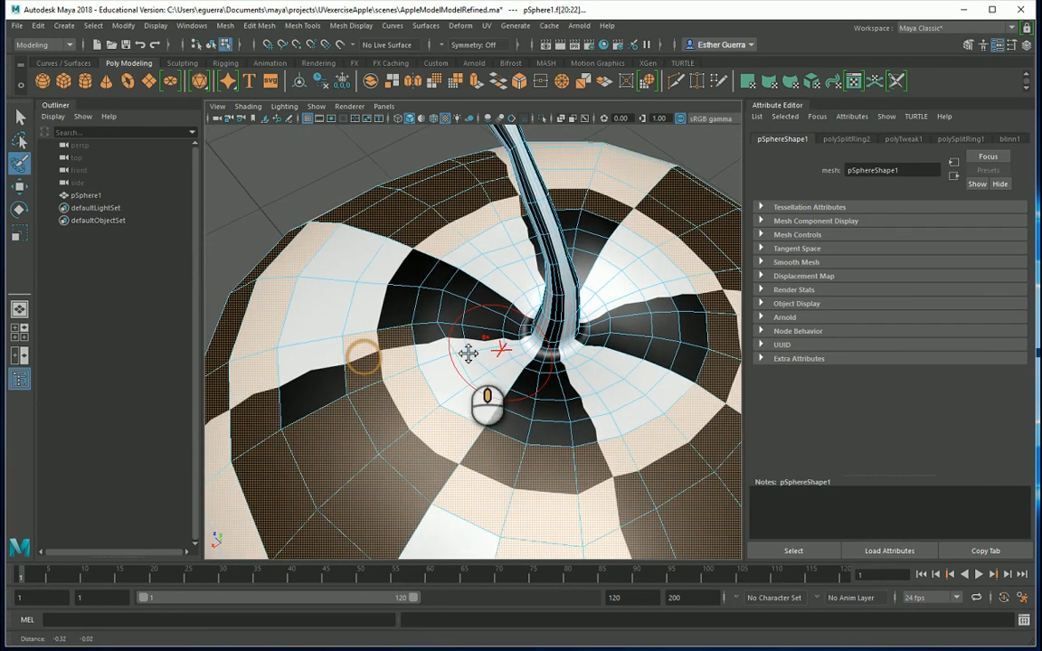
{"action": "mouse_move", "coordinate": [370, 253]}
{"action": "left_mouse_down"}
{"action": "mouse_move", "coordinate": [339, 312]}
{"action": "mouse_move", "coordinate": [318, 393]}
{"action": "left_mouse_up"}
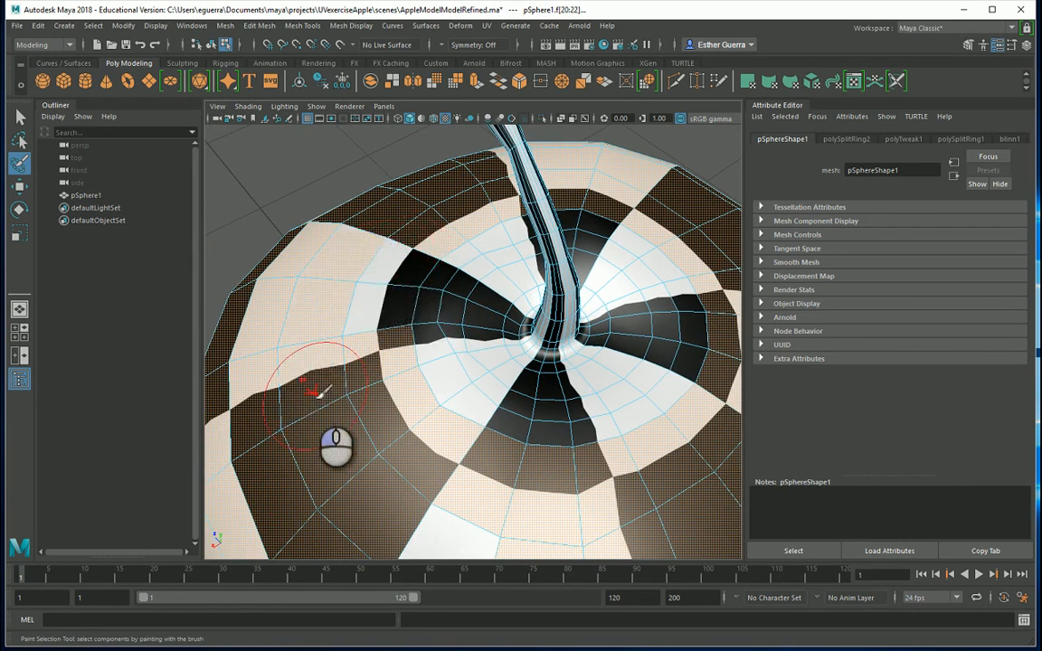
{"action": "left_click_drag", "start_coordinate": [336, 333], "coordinate": [391, 256]}
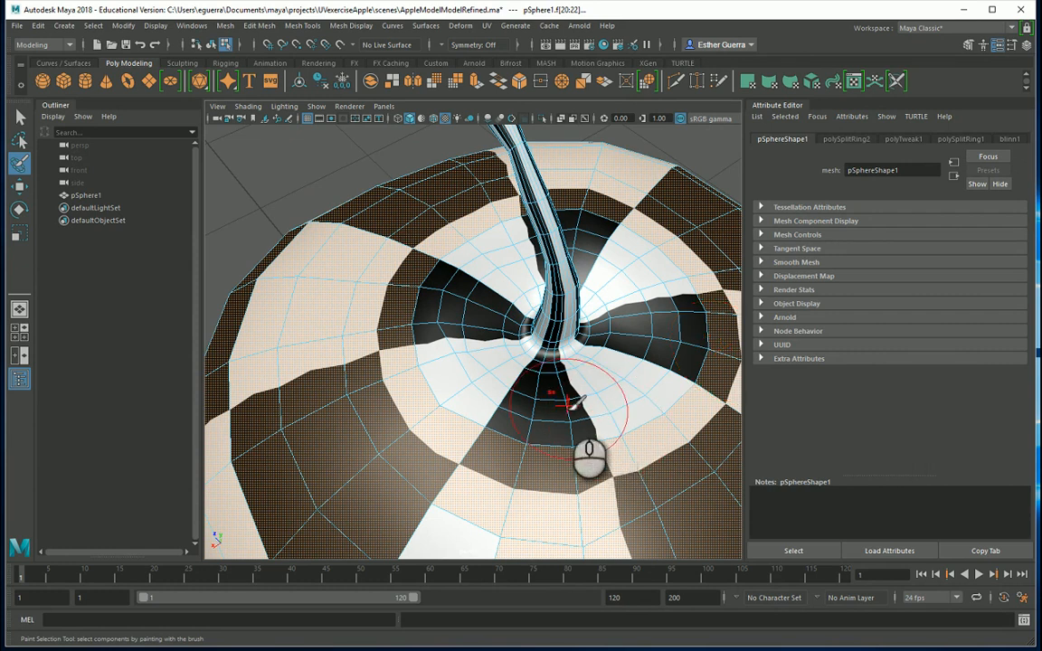
{"action": "left_click_drag", "start_coordinate": [556, 407], "coordinate": [803, 414], "text": "alt"}
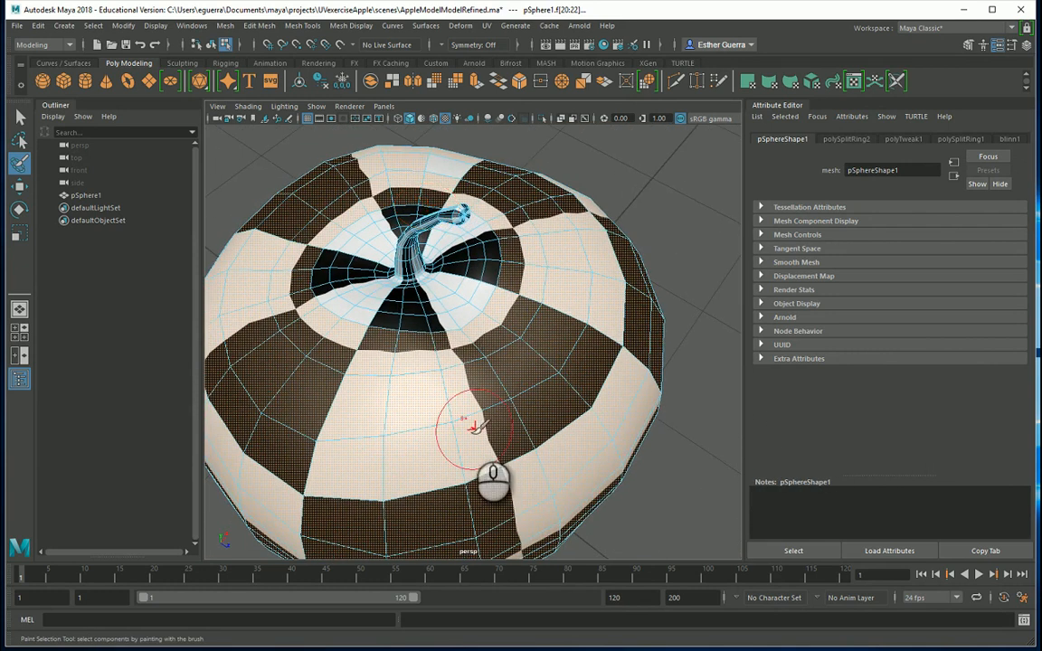
Paint-select the remaining faces on the apple's underside, including the dimple at the bottom center
{"action": "mouse_move", "coordinate": [474, 430]}
{"action": "left_mouse_down", "text": "alt"}
{"action": "mouse_move", "coordinate": [559, 387]}
{"action": "mouse_move", "coordinate": [674, 457]}
{"action": "mouse_move", "coordinate": [647, 454]}
{"action": "left_mouse_up", "text": "alt"}
{"action": "left_click_drag", "start_coordinate": [324, 464], "coordinate": [433, 356], "text": "alt"}
{"action": "scroll", "coordinate": [440, 376], "scroll_direction": "down", "scroll_amount": 6}
{"action": "left_click_drag", "start_coordinate": [435, 399], "coordinate": [533, 362], "text": "alt"}
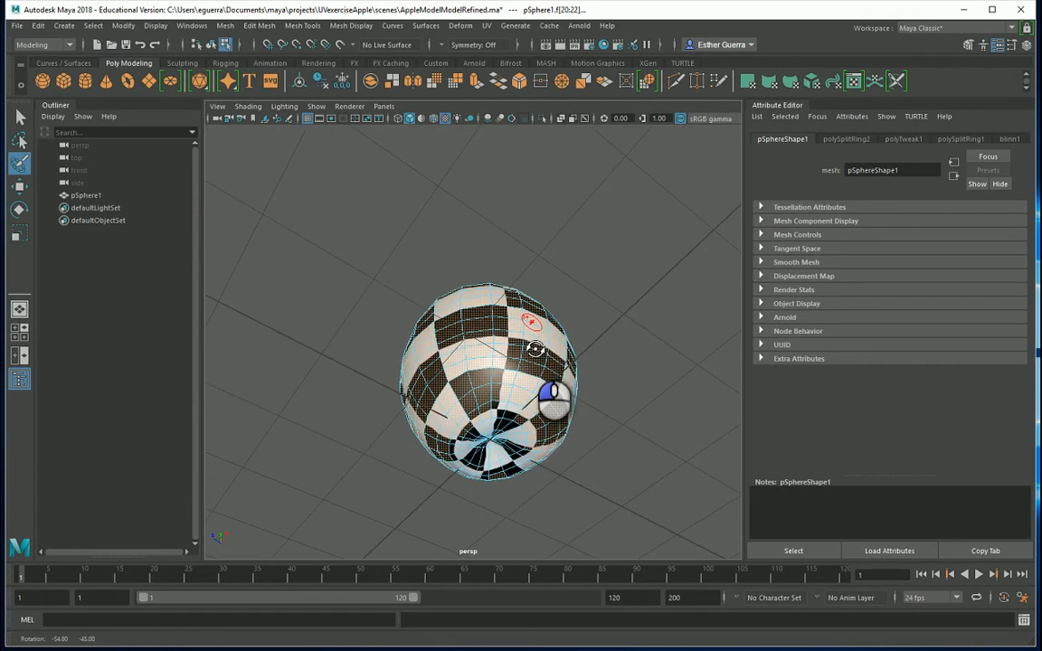
{"action": "scroll", "coordinate": [529, 380], "scroll_direction": "up", "scroll_amount": 5}
{"action": "left_click_drag", "start_coordinate": [554, 418], "coordinate": [556, 376], "text": "alt"}
{"action": "scroll", "coordinate": [556, 377], "scroll_direction": "up", "scroll_amount": 4}
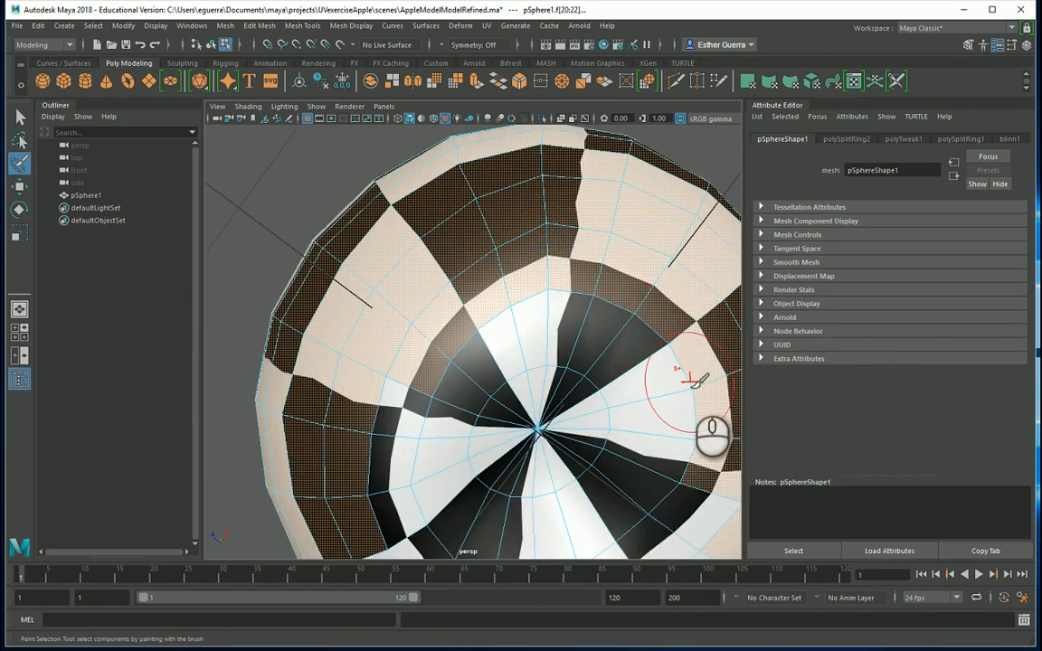
{"action": "middle_click_drag", "start_coordinate": [691, 384], "coordinate": [677, 307], "text": "alt"}
{"action": "mouse_move", "coordinate": [696, 338]}
{"action": "left_mouse_down"}
{"action": "mouse_move", "coordinate": [692, 374]}
{"action": "mouse_move", "coordinate": [600, 460]}
{"action": "mouse_move", "coordinate": [390, 464]}
{"action": "mouse_move", "coordinate": [360, 401]}
{"action": "mouse_move", "coordinate": [488, 507]}
{"action": "mouse_move", "coordinate": [477, 565]}
{"action": "mouse_move", "coordinate": [365, 484]}
{"action": "mouse_move", "coordinate": [367, 326]}
{"action": "left_mouse_up"}
{"action": "mouse_move", "coordinate": [353, 274]}
{"action": "left_mouse_down"}
{"action": "mouse_move", "coordinate": [361, 319]}
{"action": "mouse_move", "coordinate": [349, 356]}
{"action": "mouse_move", "coordinate": [305, 310]}
{"action": "mouse_move", "coordinate": [352, 313]}
{"action": "mouse_move", "coordinate": [582, 390]}
{"action": "mouse_move", "coordinate": [672, 402]}
{"action": "left_mouse_up"}
Apply a Cylindrical UV projection to the selected body faces and inspect the checker pattern around the apple
{"action": "mouse_move", "coordinate": [472, 432]}
{"action": "left_mouse_down", "text": "alt"}
{"action": "mouse_move", "coordinate": [585, 444]}
{"action": "mouse_move", "coordinate": [751, 434]}
{"action": "mouse_move", "coordinate": [566, 326]}
{"action": "mouse_move", "coordinate": [558, 390]}
{"action": "mouse_move", "coordinate": [622, 333]}
{"action": "mouse_move", "coordinate": [768, 301]}
{"action": "mouse_move", "coordinate": [484, 296]}
{"action": "mouse_move", "coordinate": [524, 209]}
{"action": "mouse_move", "coordinate": [684, 377]}
{"action": "mouse_move", "coordinate": [612, 345]}
{"action": "left_mouse_up", "text": "alt"}
{"action": "scroll", "coordinate": [599, 349], "scroll_direction": "up", "scroll_amount": 4}
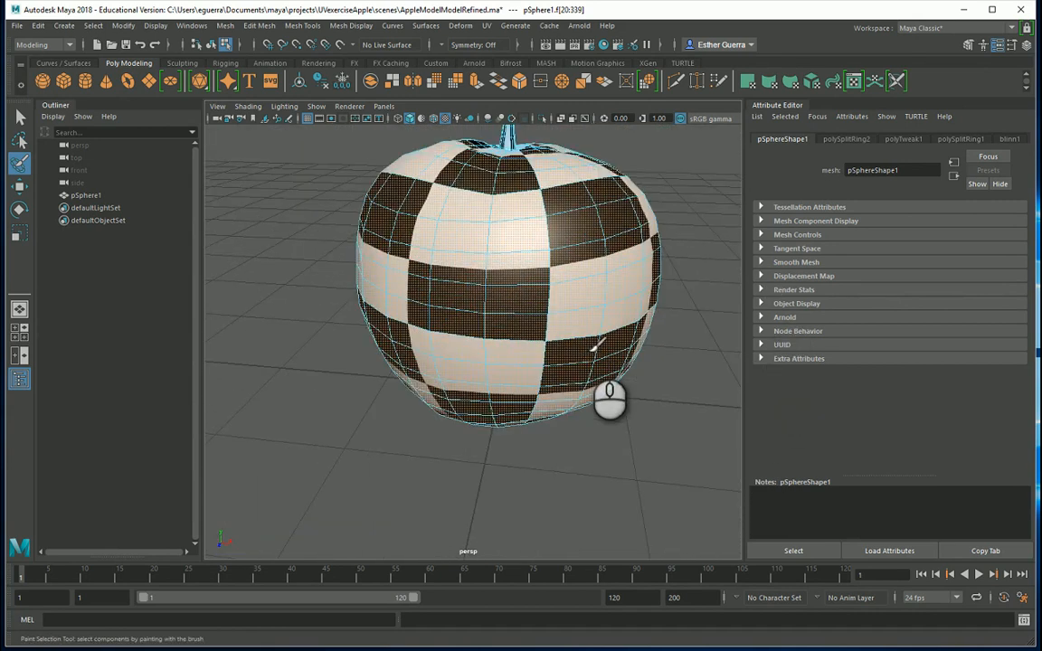
{"action": "middle_click_drag", "start_coordinate": [589, 347], "coordinate": [551, 443], "text": "alt"}
{"action": "left_click_drag", "start_coordinate": [561, 439], "coordinate": [594, 408], "text": "alt"}
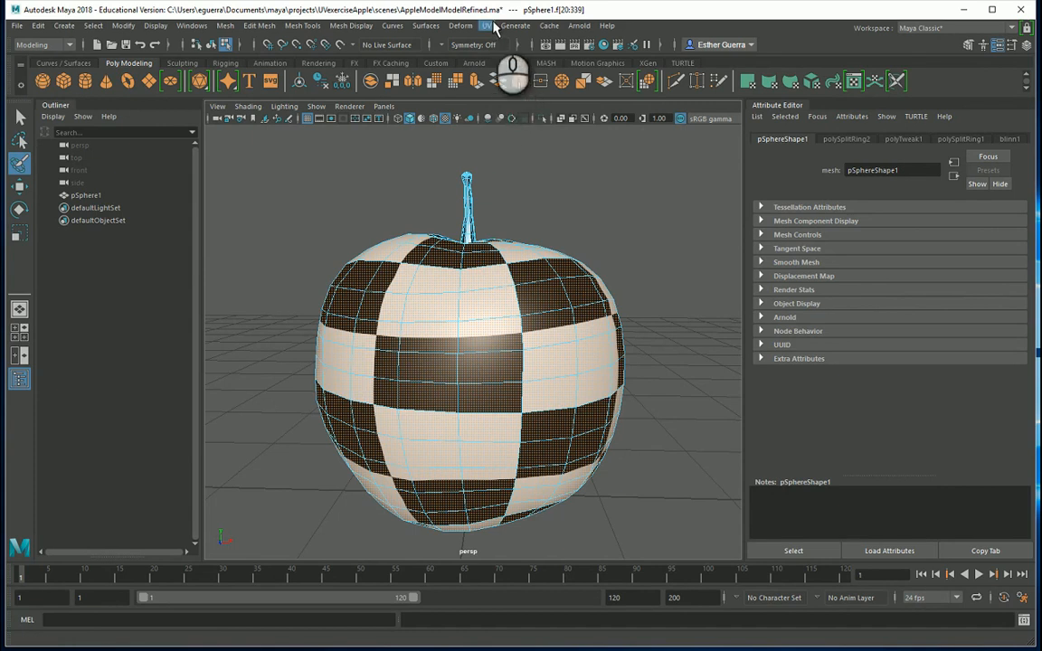
{"action": "left_click", "coordinate": [489, 25]}
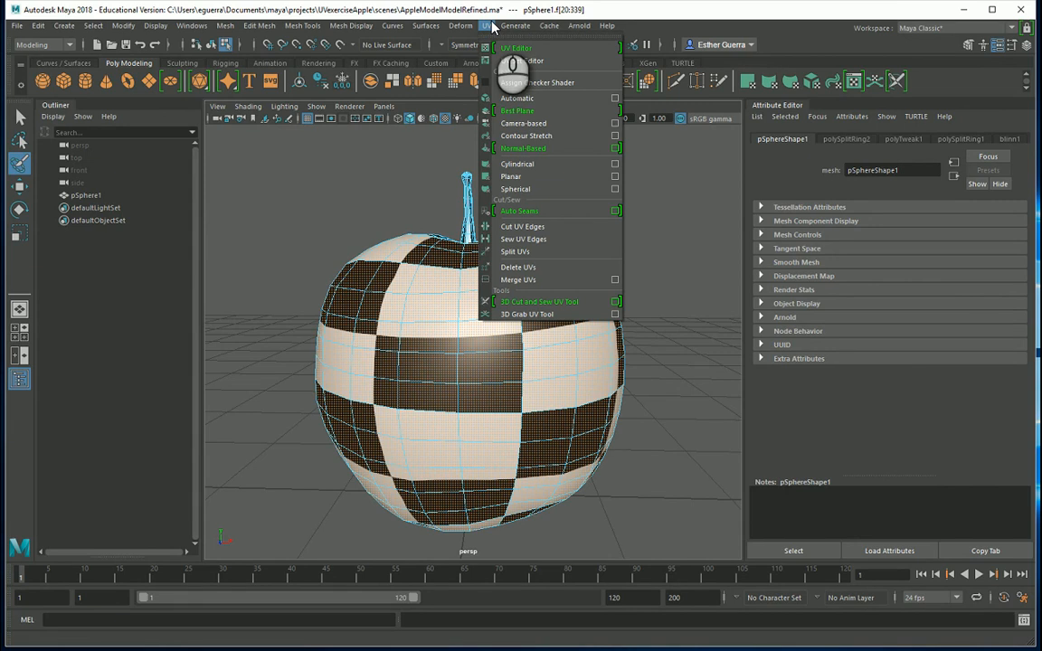
{"action": "left_click", "coordinate": [523, 165]}
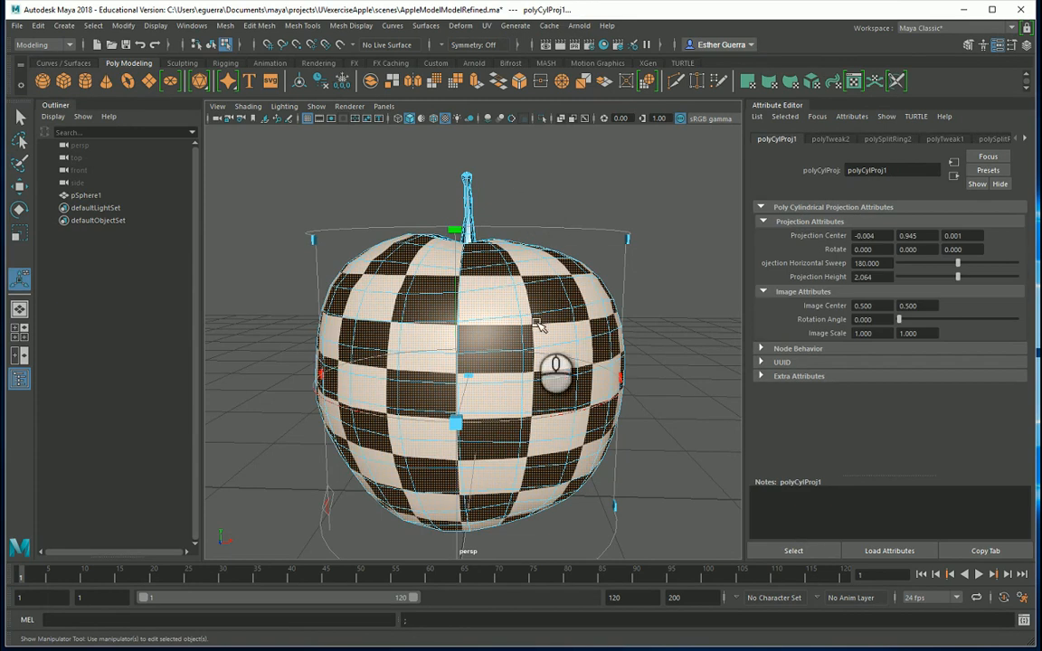
{"action": "left_click", "coordinate": [565, 354]}
{"action": "scroll", "coordinate": [566, 356], "scroll_direction": "down", "scroll_amount": 5}
{"action": "left_click_drag", "start_coordinate": [566, 367], "coordinate": [475, 395], "text": "alt"}
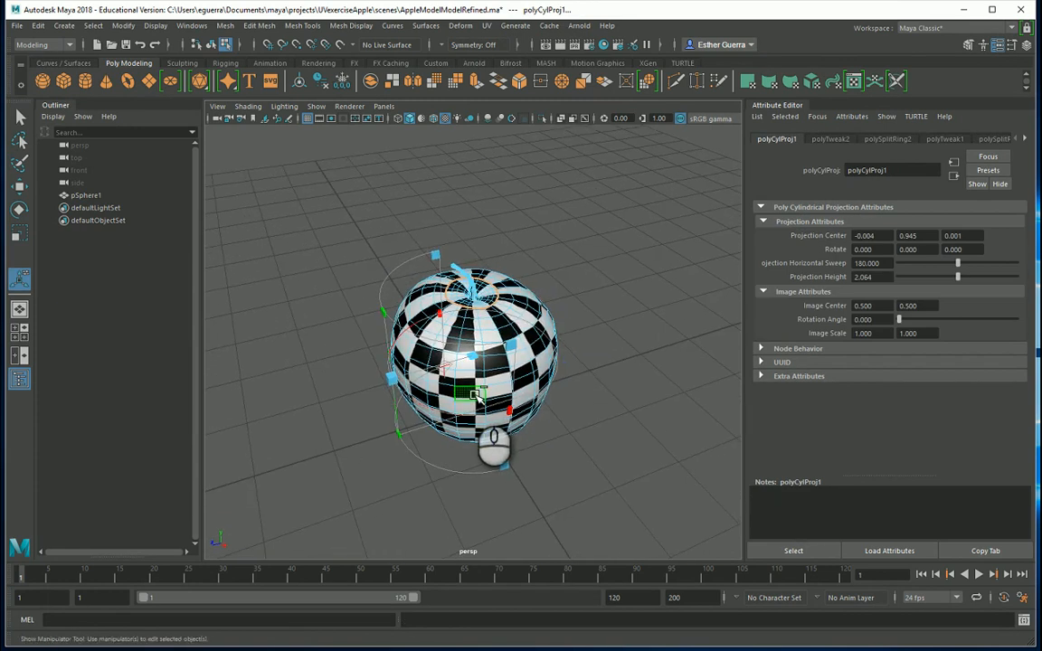
Undo the cylindrical projection and try a Spherical UV projection on the body faces instead
{"action": "key", "text": "ctrl+z"}
{"action": "left_click", "coordinate": [489, 26]}
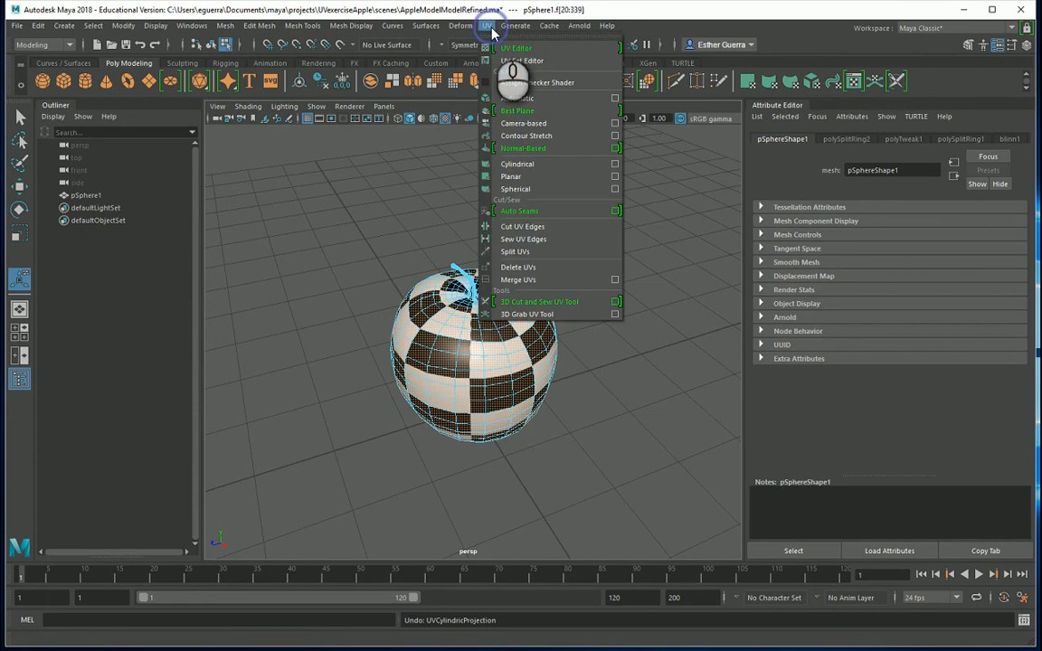
{"action": "left_click", "coordinate": [516, 189]}
{"action": "left_click_drag", "start_coordinate": [493, 425], "coordinate": [887, 366], "text": "alt"}
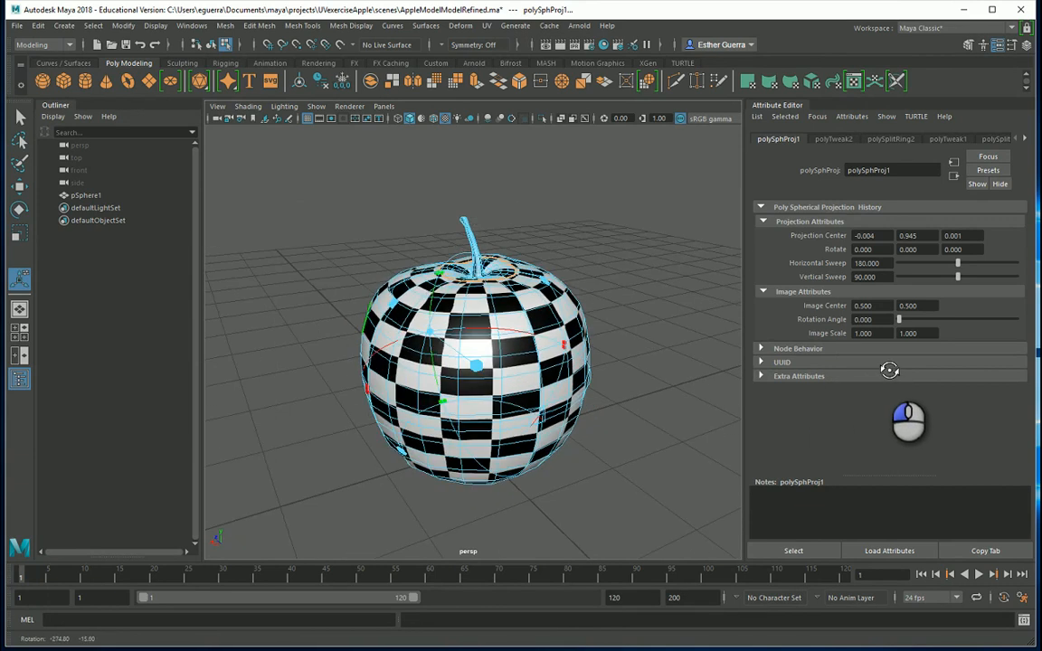
{"action": "left_click_drag", "start_coordinate": [439, 433], "coordinate": [549, 423], "text": "alt"}
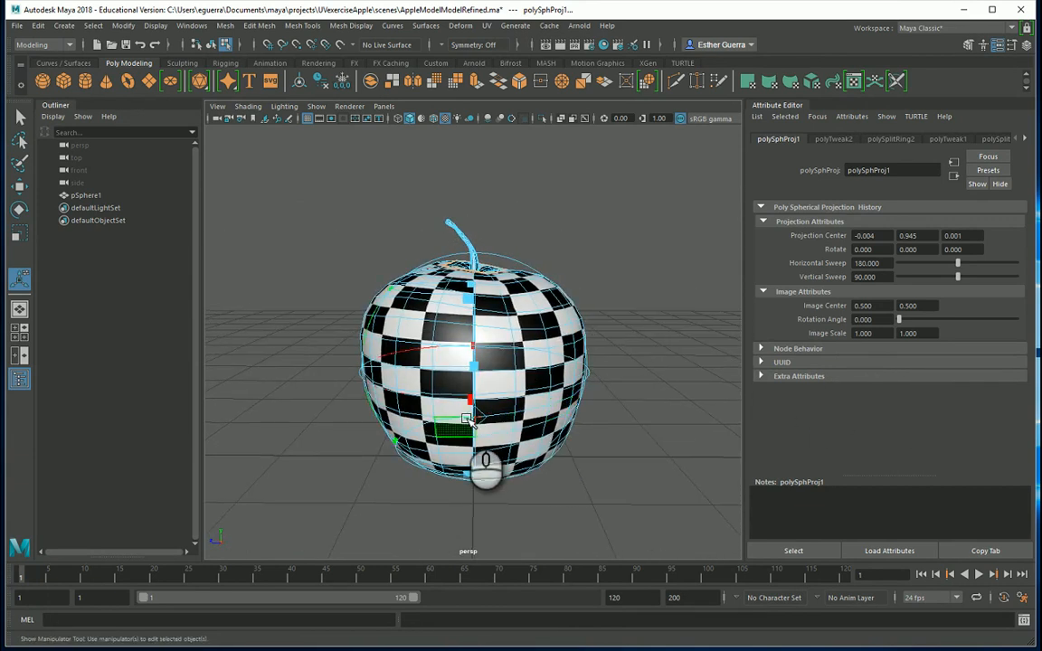
Extend the cylindrical projection around the whole apple to a horizontal sweep of 360
{"action": "left_click_drag", "start_coordinate": [470, 405], "coordinate": [614, 367]}
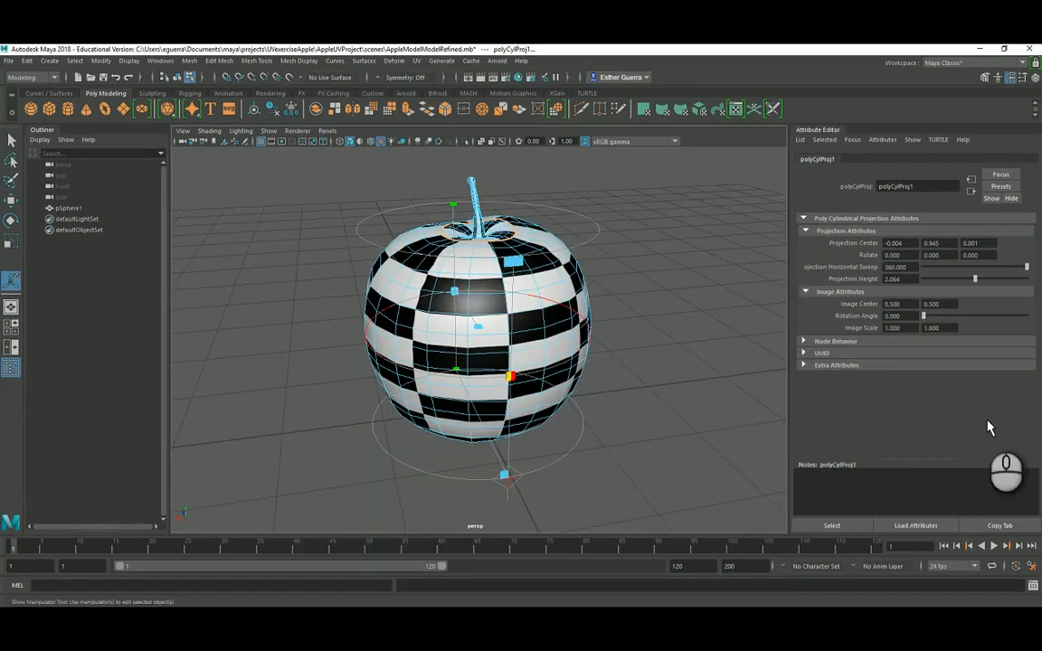
{"action": "left_click_drag", "start_coordinate": [493, 326], "coordinate": [653, 262], "text": "alt"}
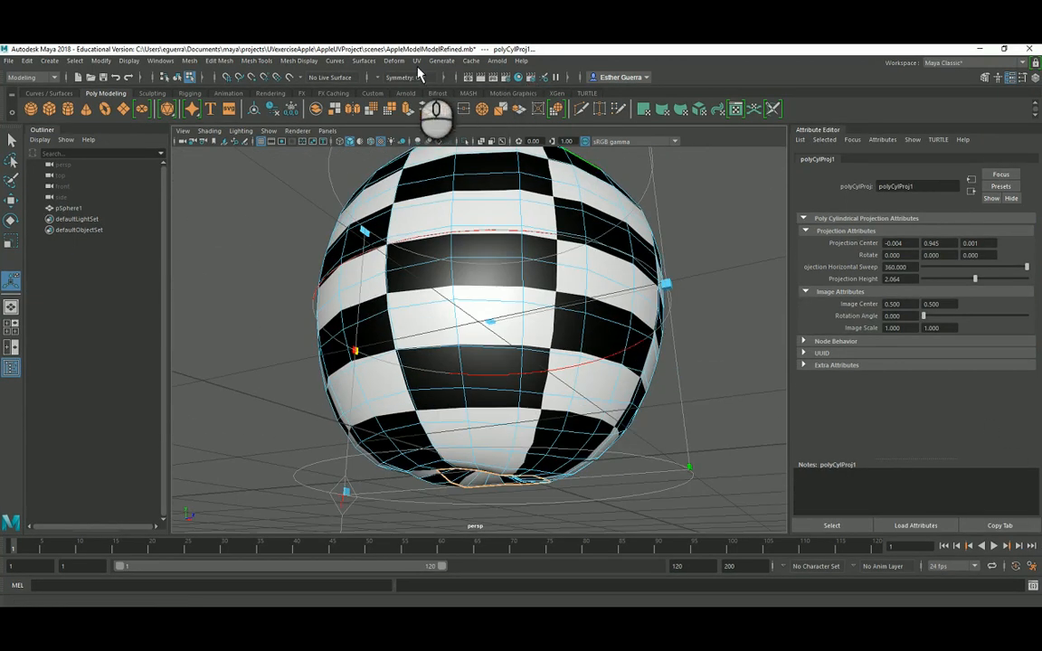
Open the UV Editor and move the body's UV shell away from the other UVs into an empty area of the grid
{"action": "left_click", "coordinate": [417, 61]}
{"action": "left_click", "coordinate": [434, 86]}
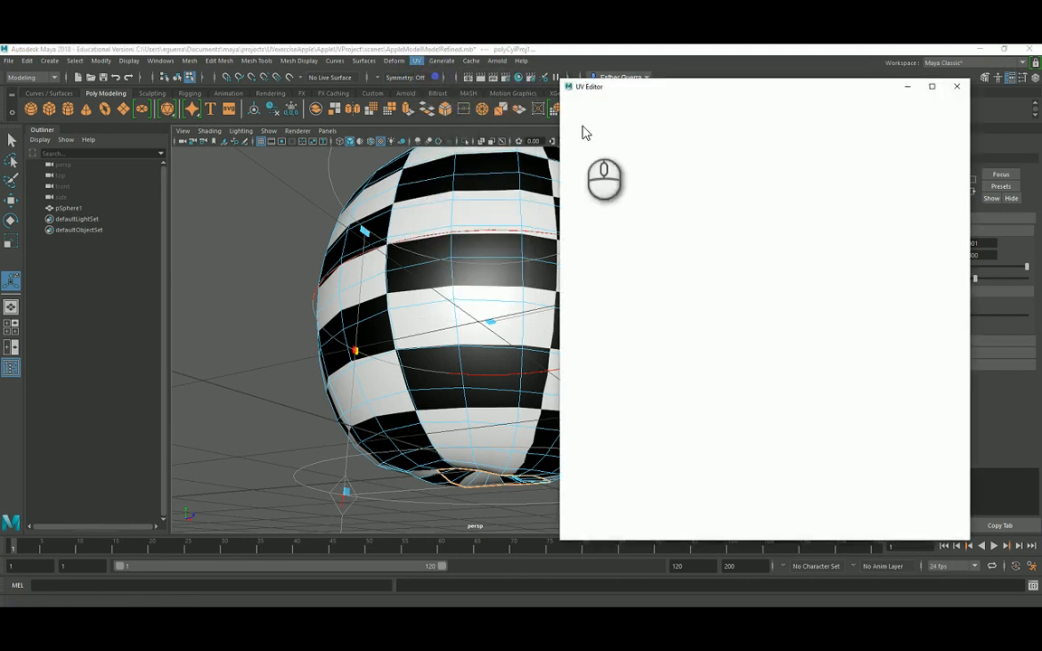
{"action": "scroll", "coordinate": [737, 298], "scroll_direction": "down", "scroll_amount": 6}
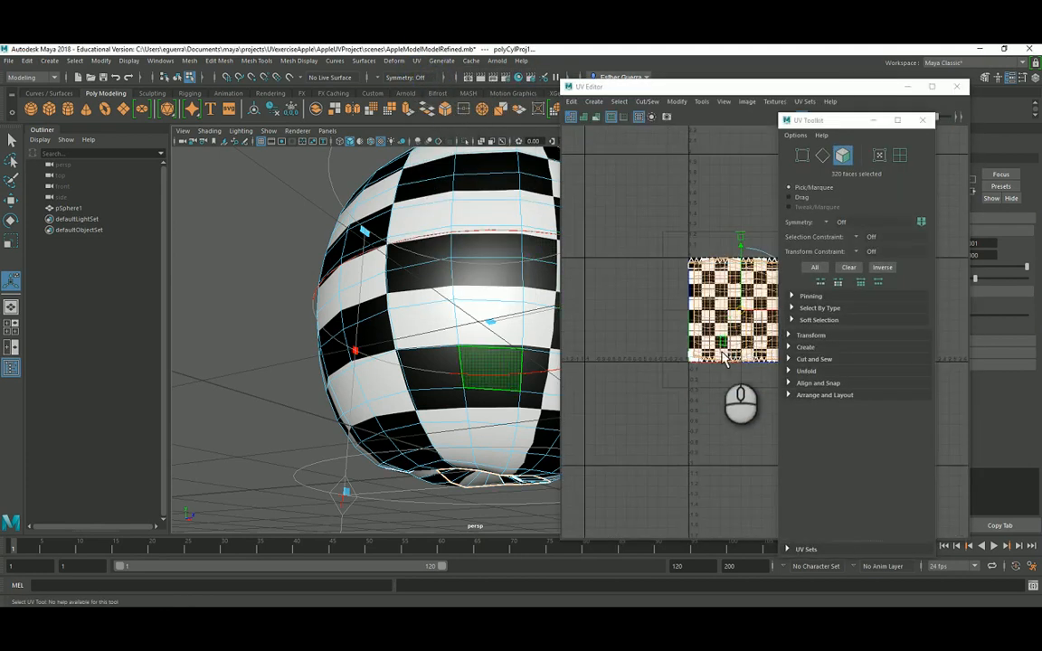
{"action": "middle_click_drag", "start_coordinate": [682, 409], "coordinate": [643, 415], "text": "alt"}
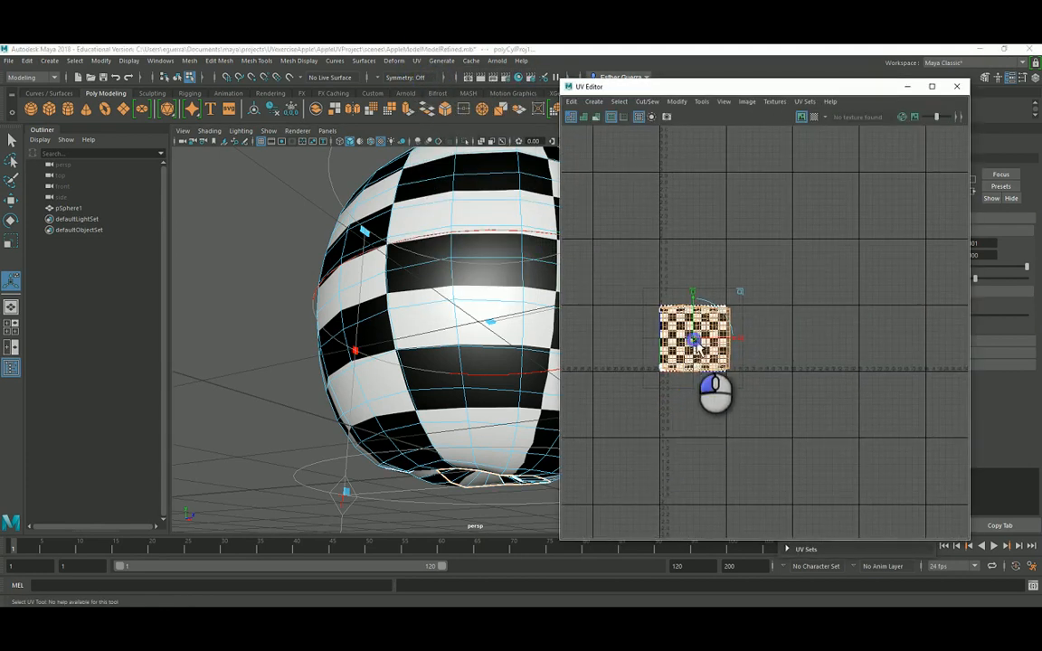
{"action": "left_click_drag", "start_coordinate": [694, 344], "coordinate": [819, 313]}
{"action": "scroll", "coordinate": [856, 333], "scroll_direction": "up", "scroll_amount": 3}
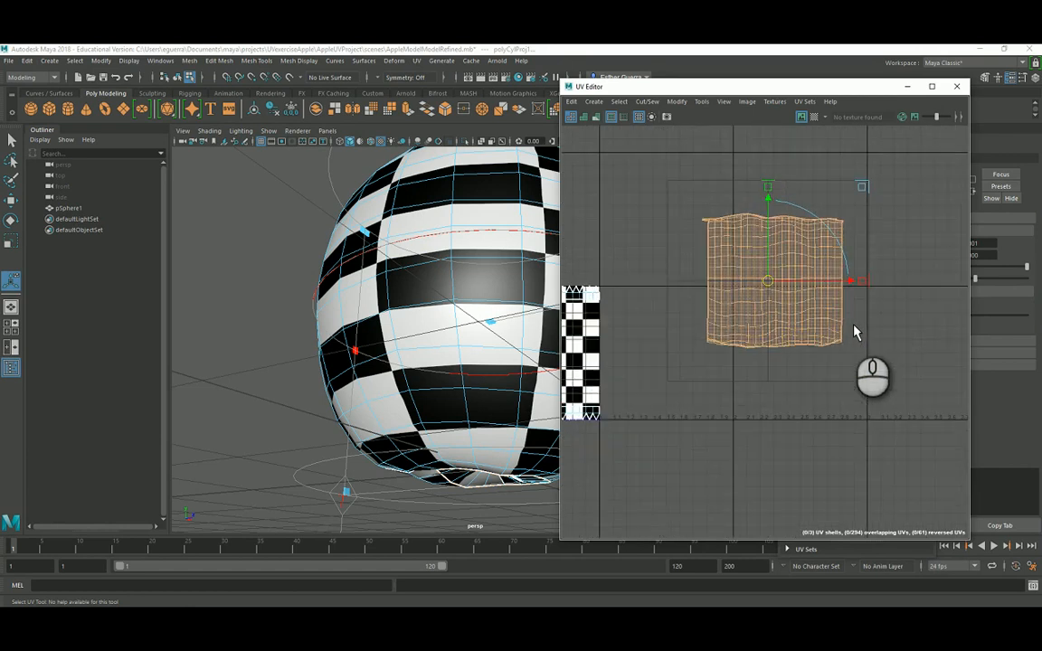
{"action": "scroll", "coordinate": [856, 333], "scroll_direction": "up", "scroll_amount": 3}
{"action": "scroll", "coordinate": [794, 321], "scroll_direction": "down", "scroll_amount": 3}
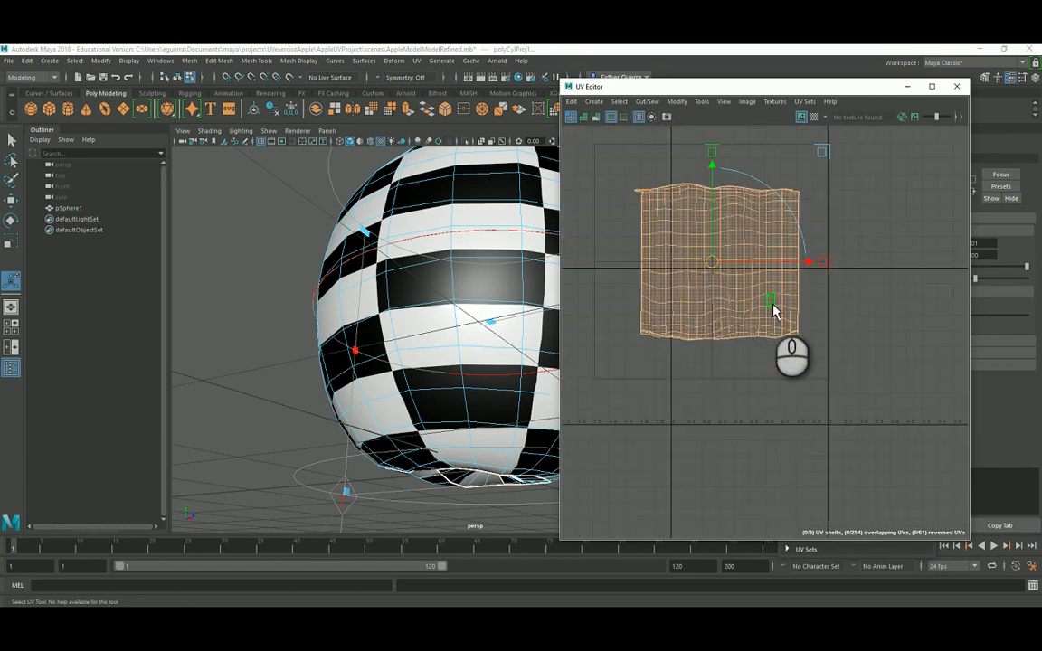
Try the Unfold brush on the body's UV shell while its faces are selected
{"action": "left_click", "coordinate": [678, 102]}
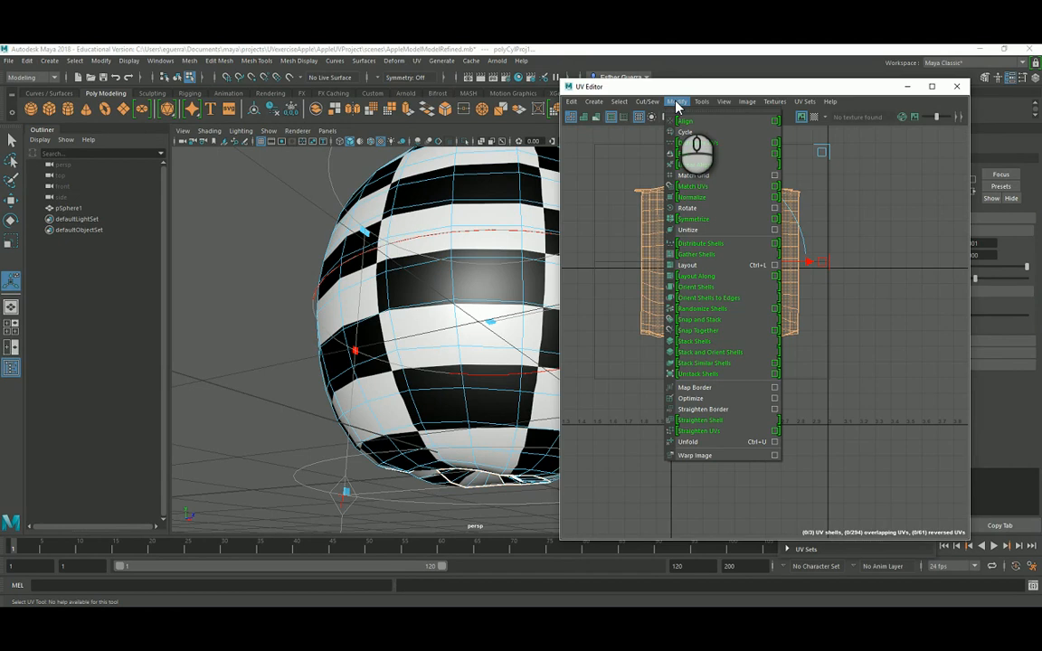
{"action": "mouse_move", "coordinate": [703, 105]}
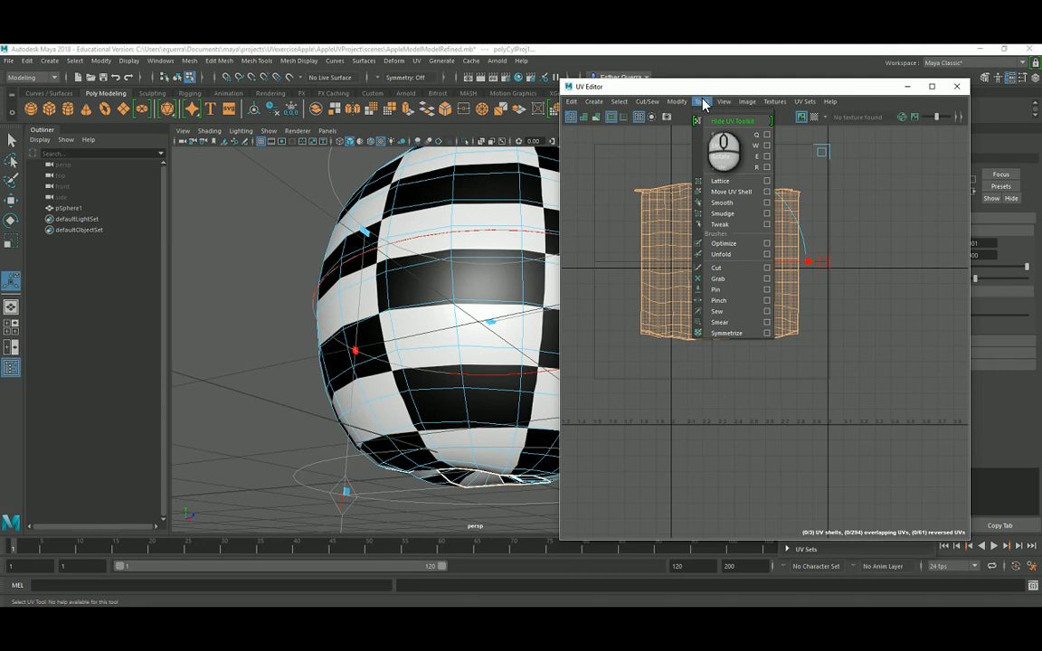
{"action": "left_click", "coordinate": [735, 254]}
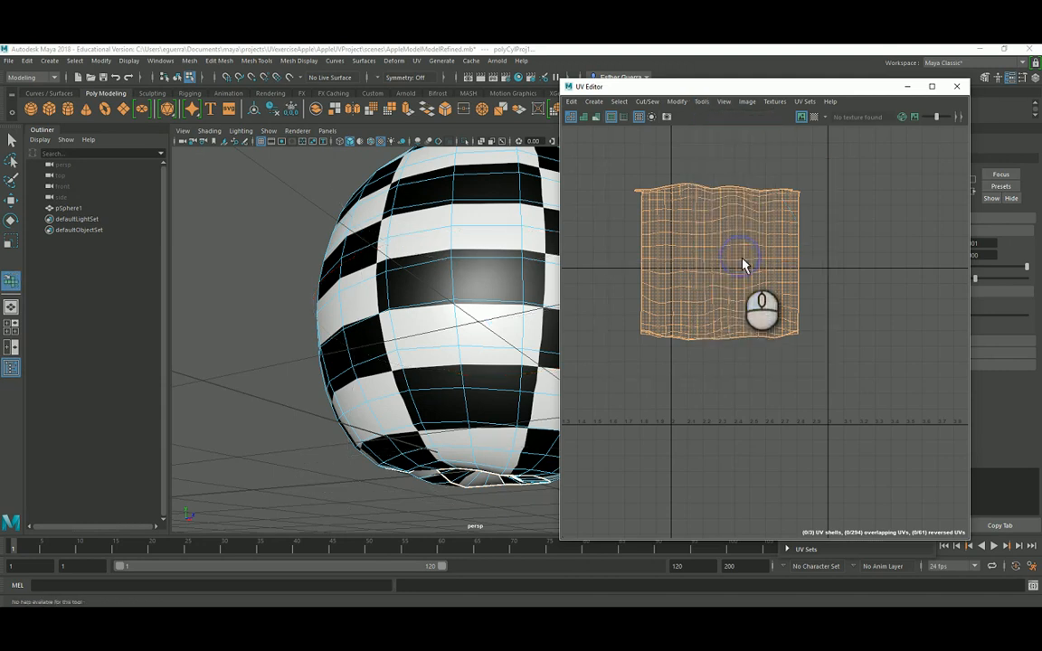
{"action": "scroll", "coordinate": [691, 322], "scroll_direction": "down", "scroll_amount": 3}
{"action": "mouse_move", "coordinate": [711, 291]}
{"action": "right_mouse_down"}
{"action": "mouse_move", "coordinate": [739, 293]}
{"action": "mouse_move", "coordinate": [756, 267]}
{"action": "mouse_move", "coordinate": [712, 288]}
{"action": "right_mouse_up"}
{"action": "left_click", "coordinate": [712, 287]}
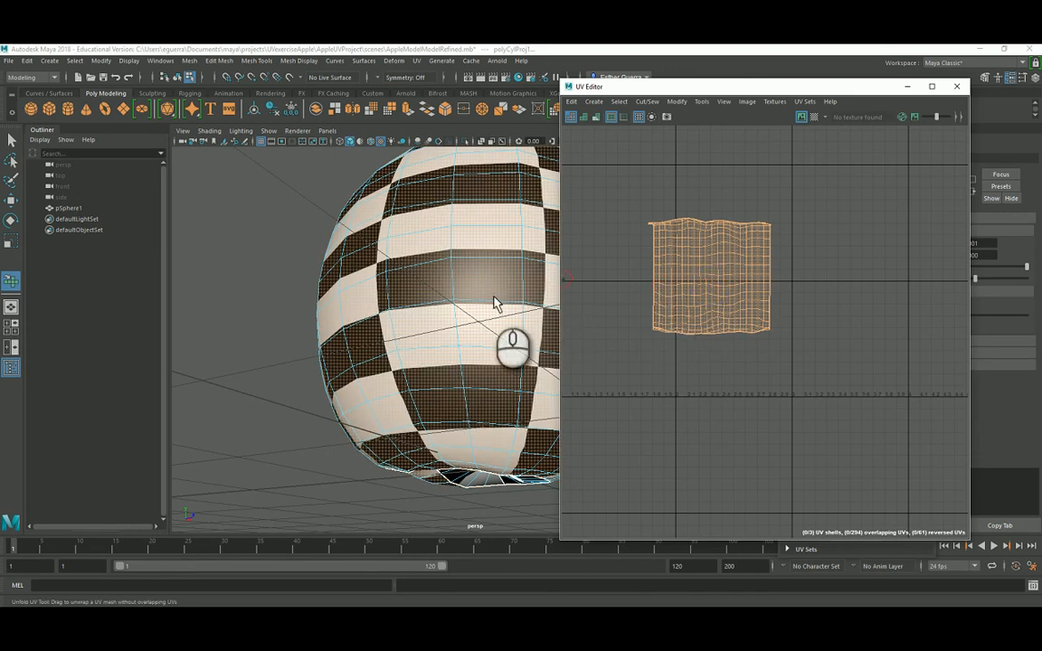
Clear the face selection on the apple body so its UV shell is left unselected in the UV Editor
{"action": "mouse_move", "coordinate": [675, 260]}
{"action": "right_mouse_down"}
{"action": "mouse_move", "coordinate": [713, 254]}
{"action": "mouse_move", "coordinate": [696, 252]}
{"action": "mouse_move", "coordinate": [713, 237]}
{"action": "mouse_move", "coordinate": [693, 257]}
{"action": "right_mouse_up"}
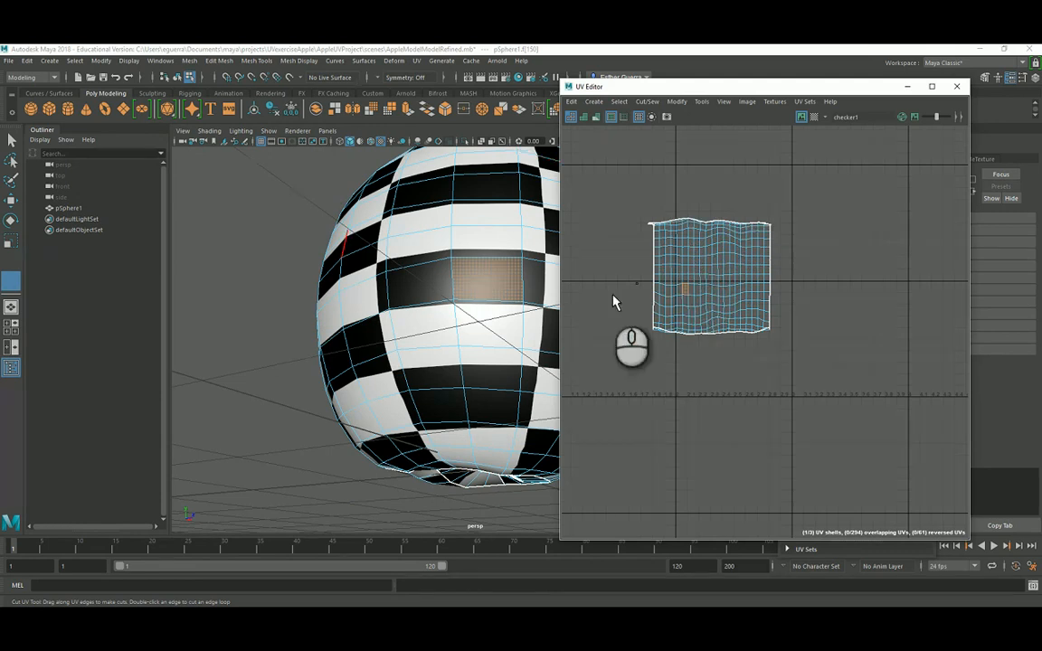
{"action": "right_click_drag", "start_coordinate": [439, 302], "coordinate": [493, 294]}
{"action": "right_click_drag", "start_coordinate": [698, 284], "coordinate": [728, 272]}
{"action": "scroll", "coordinate": [696, 295], "scroll_direction": "down", "scroll_amount": 6}
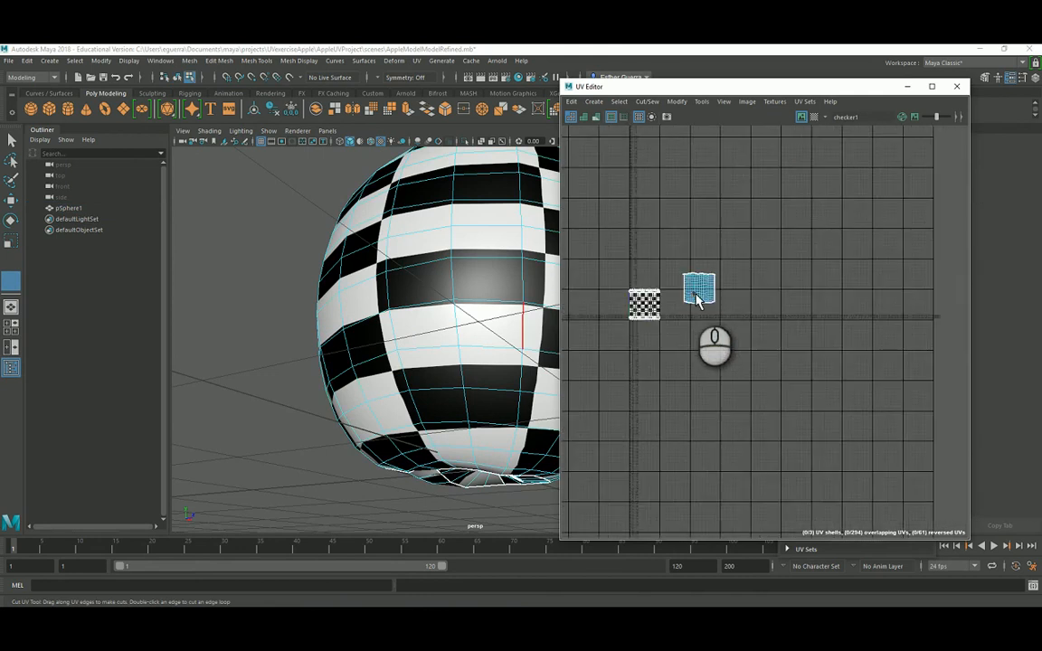
{"action": "scroll", "coordinate": [696, 294], "scroll_direction": "up", "scroll_amount": 3}
{"action": "left_click_drag", "start_coordinate": [672, 244], "coordinate": [814, 390]}
{"action": "mouse_move", "coordinate": [764, 336]}
{"action": "left_mouse_down"}
{"action": "mouse_move", "coordinate": [686, 255]}
{"action": "mouse_move", "coordinate": [733, 297]}
{"action": "mouse_move", "coordinate": [705, 329]}
{"action": "mouse_move", "coordinate": [668, 293]}
{"action": "mouse_move", "coordinate": [708, 295]}
{"action": "left_mouse_up"}
{"action": "scroll", "coordinate": [709, 291], "scroll_direction": "up", "scroll_amount": 5}
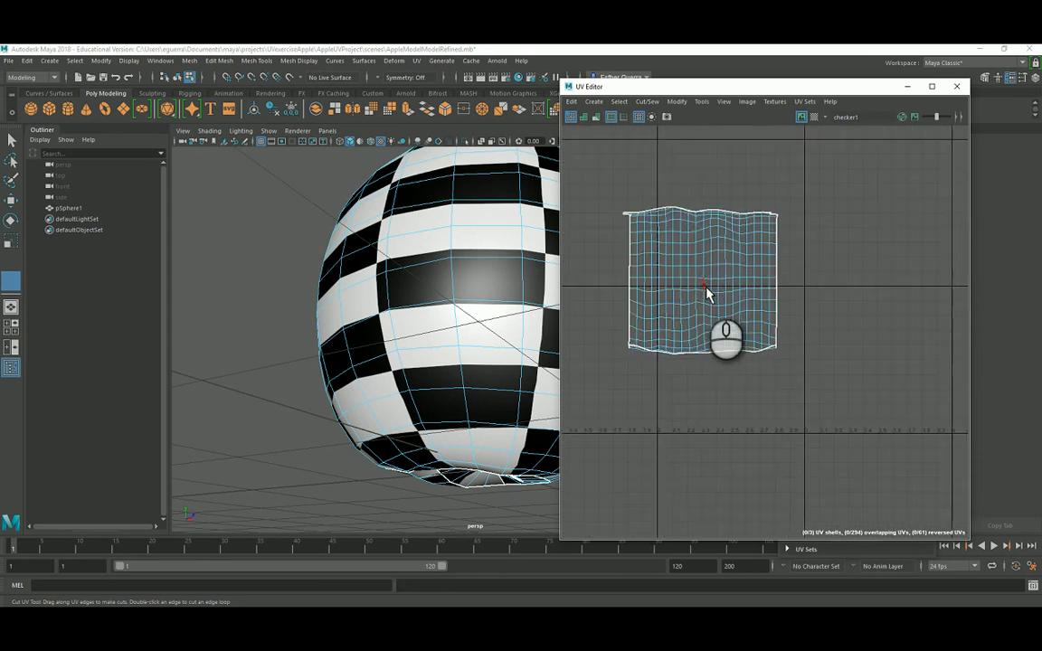
Activate the Unfold brush and brush over the body's UV shell to even out its UV grid
{"action": "left_click", "coordinate": [655, 104]}
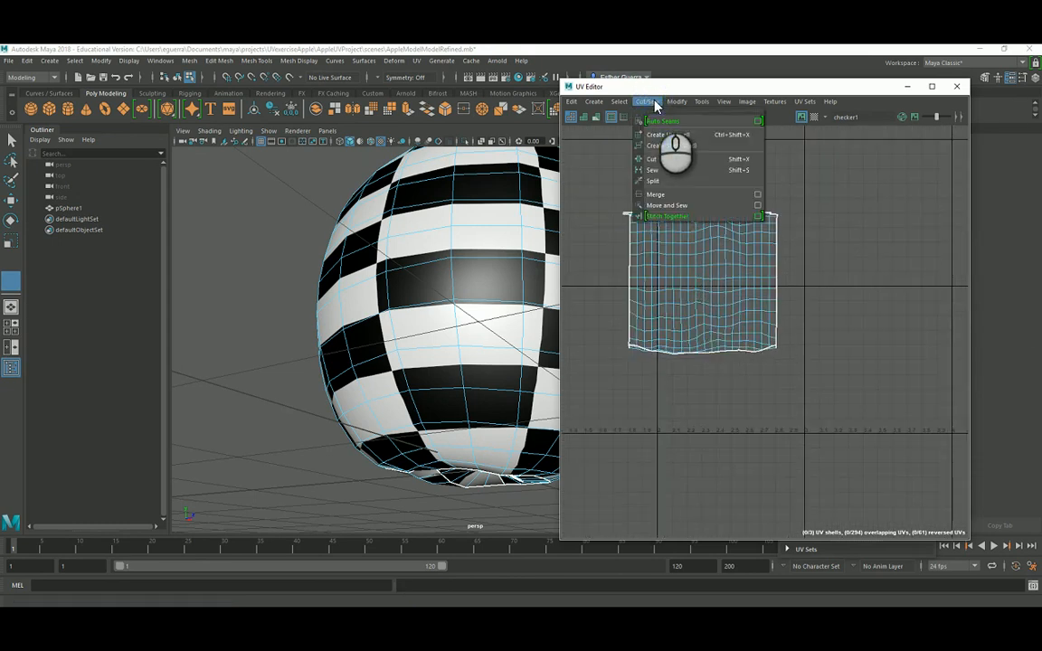
{"action": "left_click", "coordinate": [671, 103]}
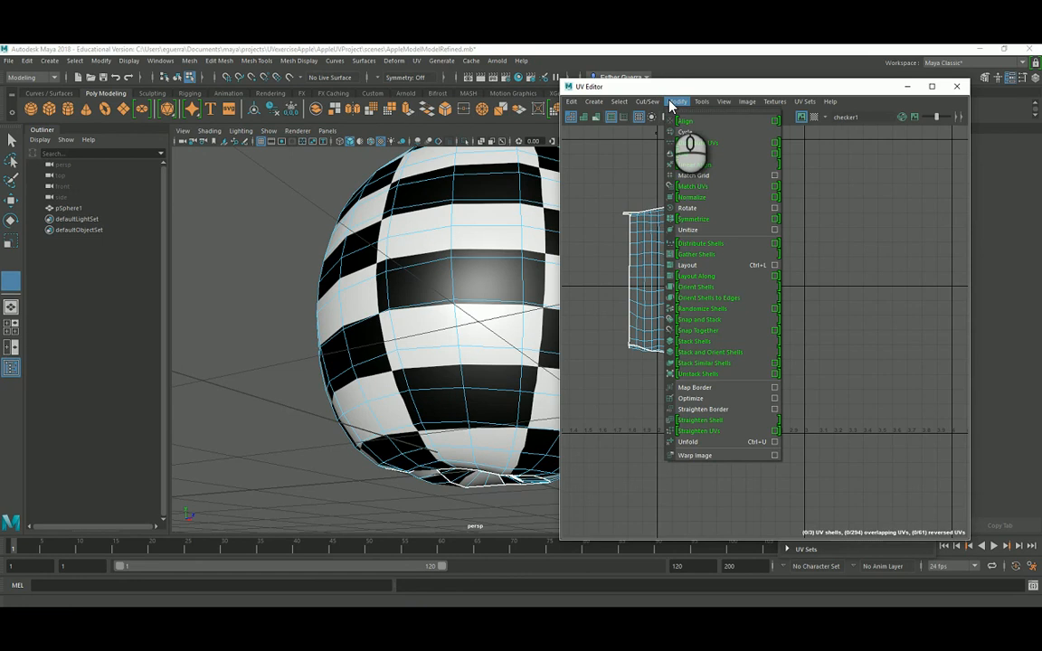
{"action": "left_click", "coordinate": [703, 102]}
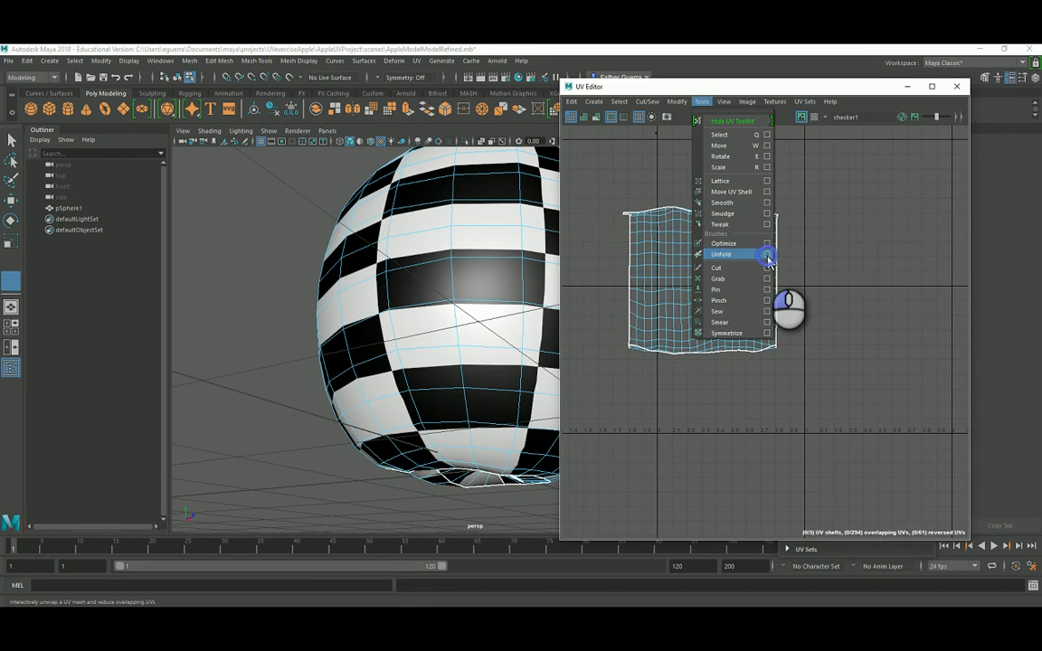
{"action": "left_click", "coordinate": [723, 255]}
{"action": "scroll", "coordinate": [729, 296], "scroll_direction": "up", "scroll_amount": 2}
{"action": "right_click", "coordinate": [726, 303]}
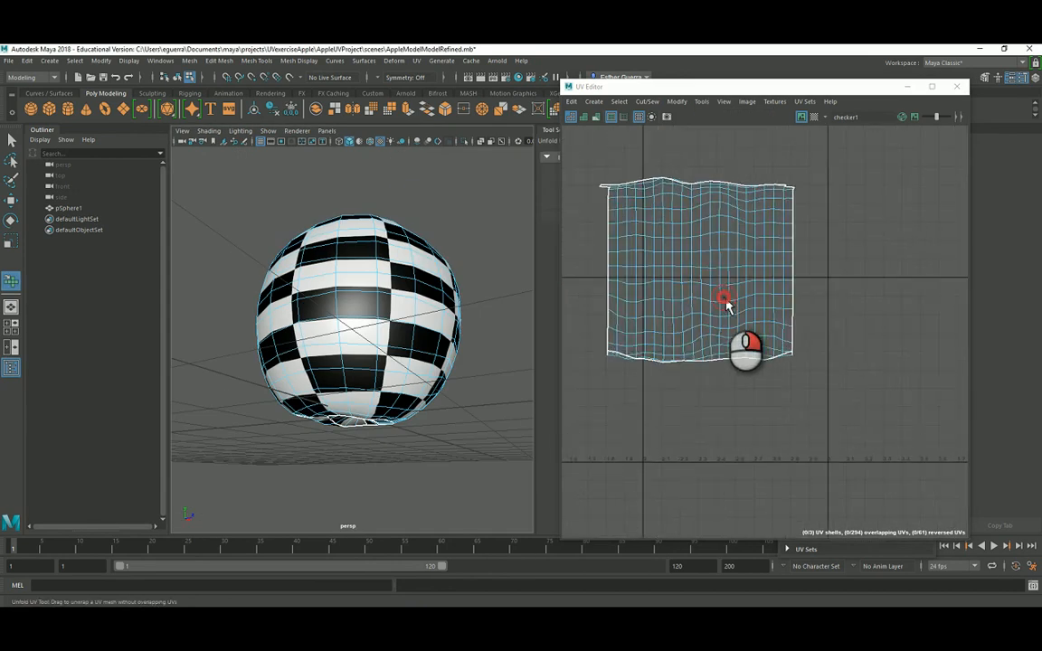
{"action": "mouse_move", "coordinate": [728, 360]}
{"action": "left_mouse_down"}
{"action": "mouse_move", "coordinate": [781, 366]}
{"action": "mouse_move", "coordinate": [652, 364]}
{"action": "mouse_move", "coordinate": [608, 252]}
{"action": "mouse_move", "coordinate": [608, 209]}
{"action": "mouse_move", "coordinate": [686, 193]}
{"action": "mouse_move", "coordinate": [760, 195]}
{"action": "mouse_move", "coordinate": [659, 191]}
{"action": "mouse_move", "coordinate": [633, 302]}
{"action": "mouse_move", "coordinate": [747, 364]}
{"action": "mouse_move", "coordinate": [726, 344]}
{"action": "mouse_move", "coordinate": [787, 328]}
{"action": "mouse_move", "coordinate": [653, 302]}
{"action": "mouse_move", "coordinate": [670, 275]}
{"action": "mouse_move", "coordinate": [644, 217]}
{"action": "mouse_move", "coordinate": [704, 163]}
{"action": "mouse_move", "coordinate": [612, 210]}
{"action": "mouse_move", "coordinate": [710, 250]}
{"action": "mouse_move", "coordinate": [721, 233]}
{"action": "mouse_move", "coordinate": [653, 233]}
{"action": "mouse_move", "coordinate": [648, 245]}
{"action": "mouse_move", "coordinate": [707, 268]}
{"action": "left_mouse_up"}
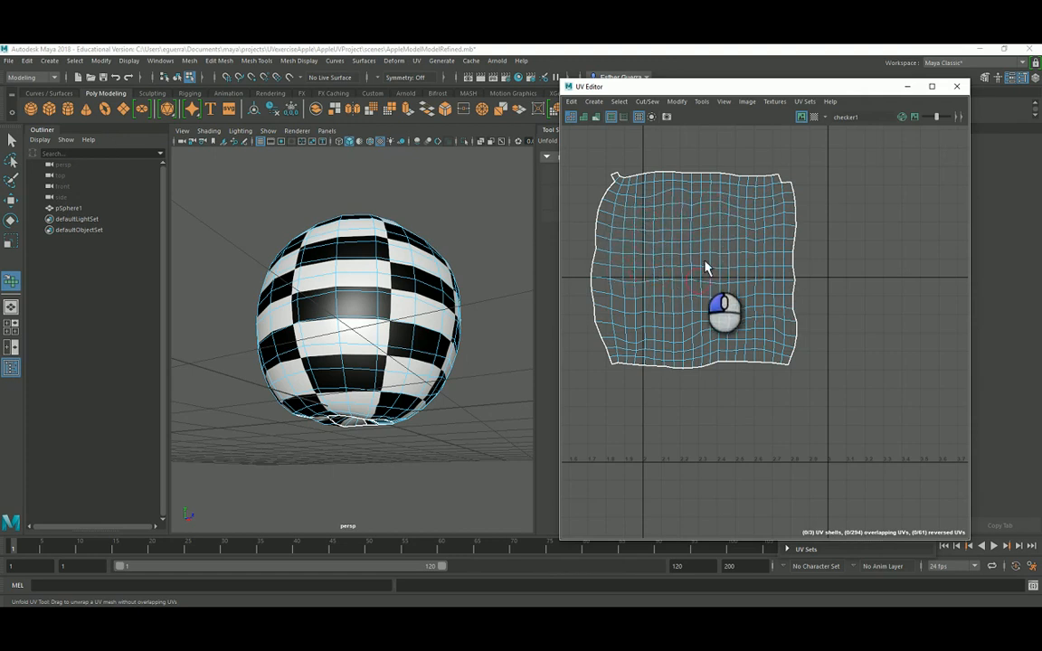
Continue unfolding along the shell's upper corner and right border while watching the checker pattern at the apple's seam
{"action": "mouse_move", "coordinate": [473, 291]}
{"action": "left_mouse_down", "text": "alt"}
{"action": "mouse_move", "coordinate": [348, 328]}
{"action": "mouse_move", "coordinate": [410, 305]}
{"action": "mouse_move", "coordinate": [456, 354]}
{"action": "mouse_move", "coordinate": [461, 377]}
{"action": "mouse_move", "coordinate": [530, 391]}
{"action": "mouse_move", "coordinate": [521, 393]}
{"action": "left_mouse_up", "text": "alt"}
{"action": "left_click", "coordinate": [649, 312]}
{"action": "mouse_move", "coordinate": [617, 180]}
{"action": "left_mouse_down"}
{"action": "mouse_move", "coordinate": [602, 224]}
{"action": "mouse_move", "coordinate": [612, 339]}
{"action": "mouse_move", "coordinate": [737, 360]}
{"action": "mouse_move", "coordinate": [789, 303]}
{"action": "left_mouse_up"}
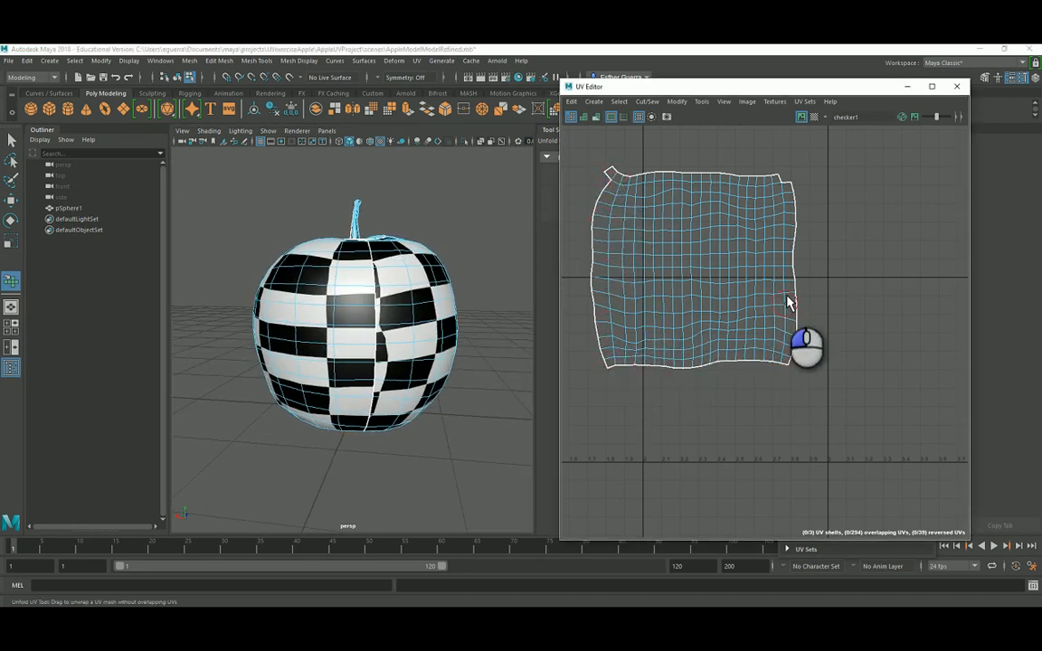
{"action": "left_click_drag", "start_coordinate": [783, 221], "coordinate": [796, 245]}
{"action": "left_click_drag", "start_coordinate": [799, 350], "coordinate": [795, 353]}
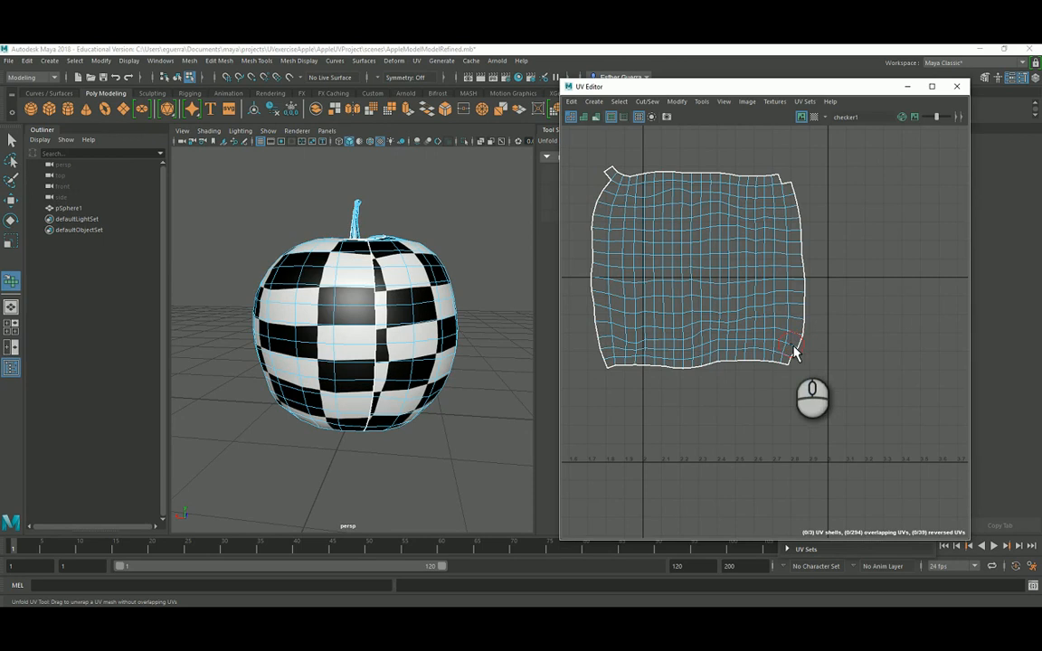
Select the UVs along the right border of the body's shell and scale them horizontally into a straight vertical line
{"action": "right_click", "coordinate": [801, 259]}
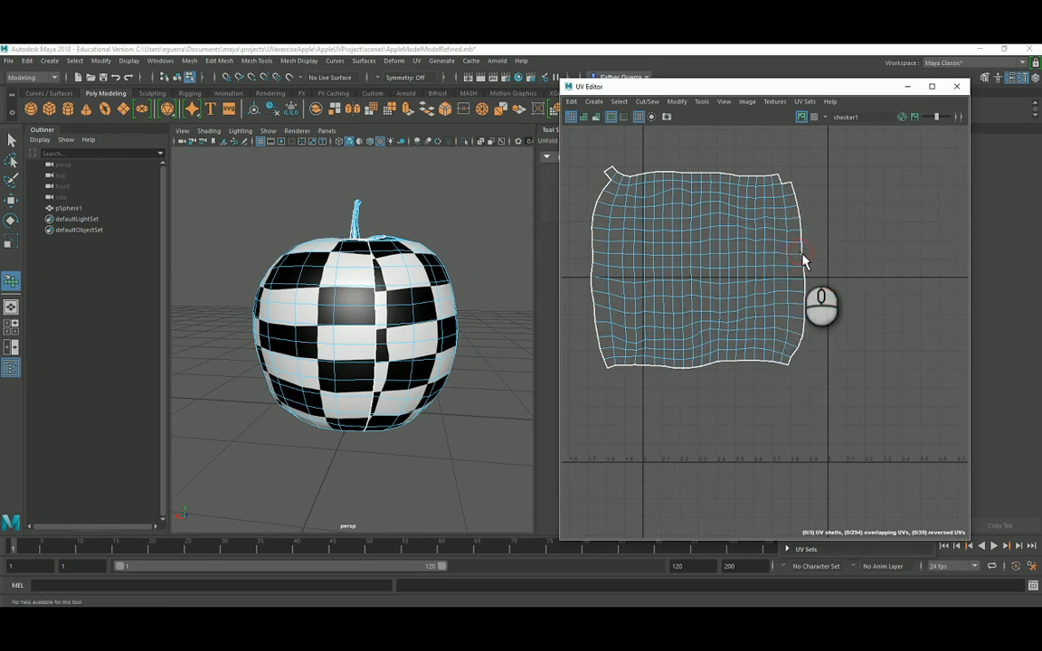
{"action": "right_click", "coordinate": [801, 259]}
{"action": "right_click_drag", "start_coordinate": [810, 260], "coordinate": [808, 228]}
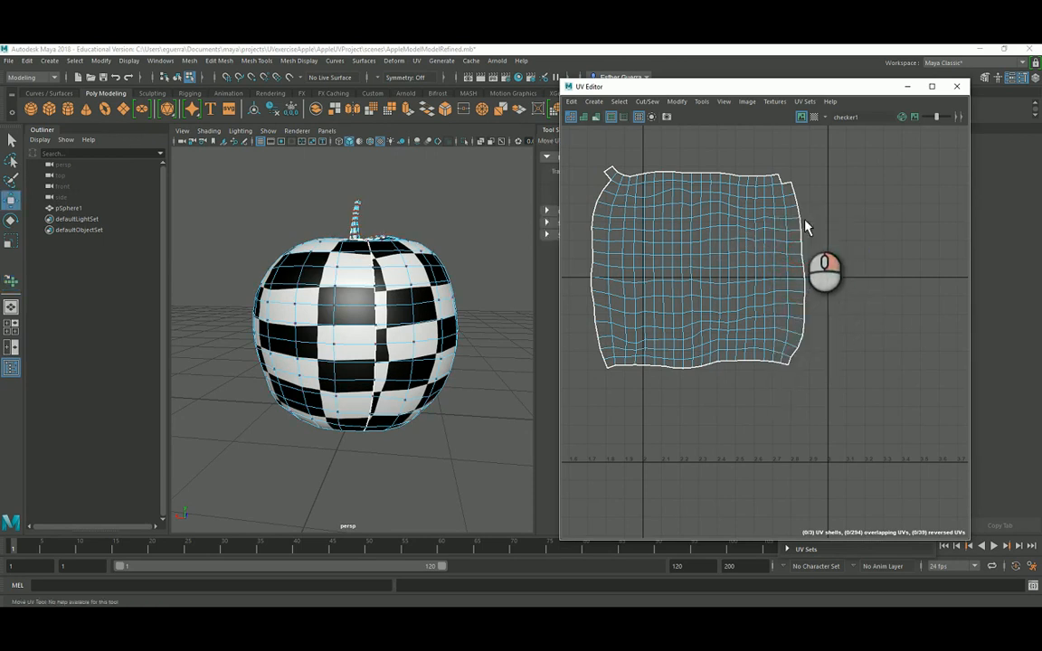
{"action": "left_click_drag", "start_coordinate": [838, 385], "coordinate": [840, 397]}
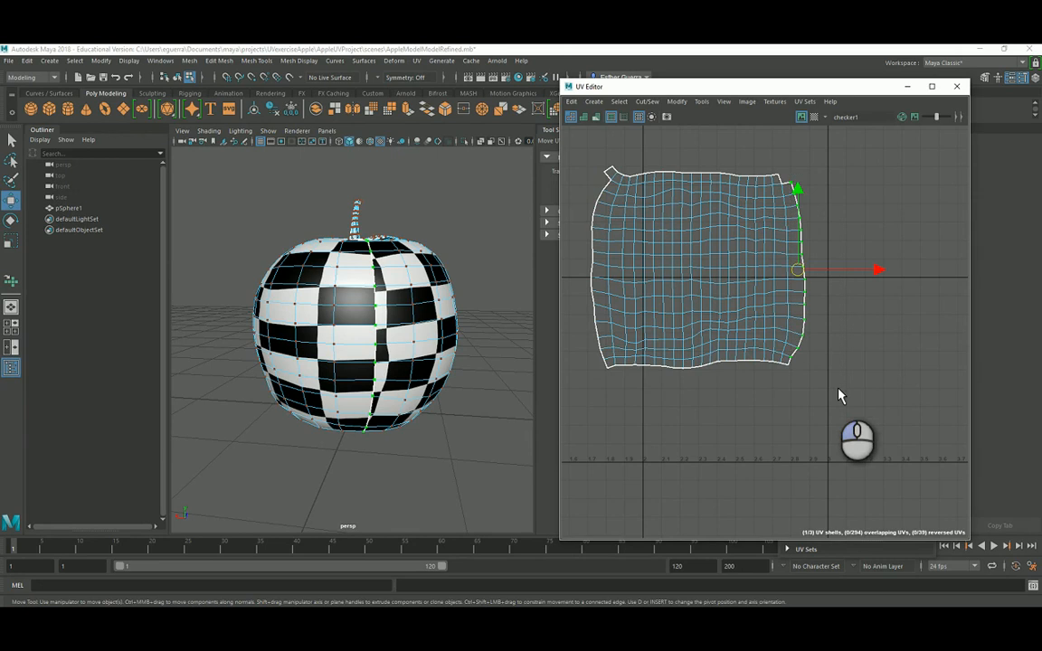
{"action": "key", "text": "r"}
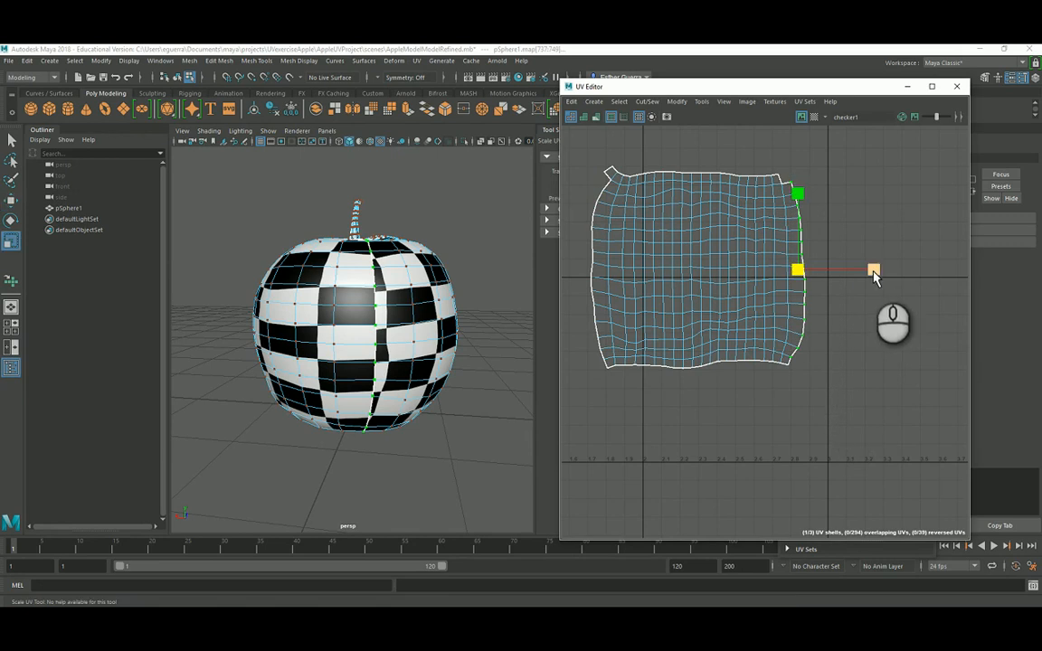
{"action": "left_click_drag", "start_coordinate": [878, 273], "coordinate": [850, 284]}
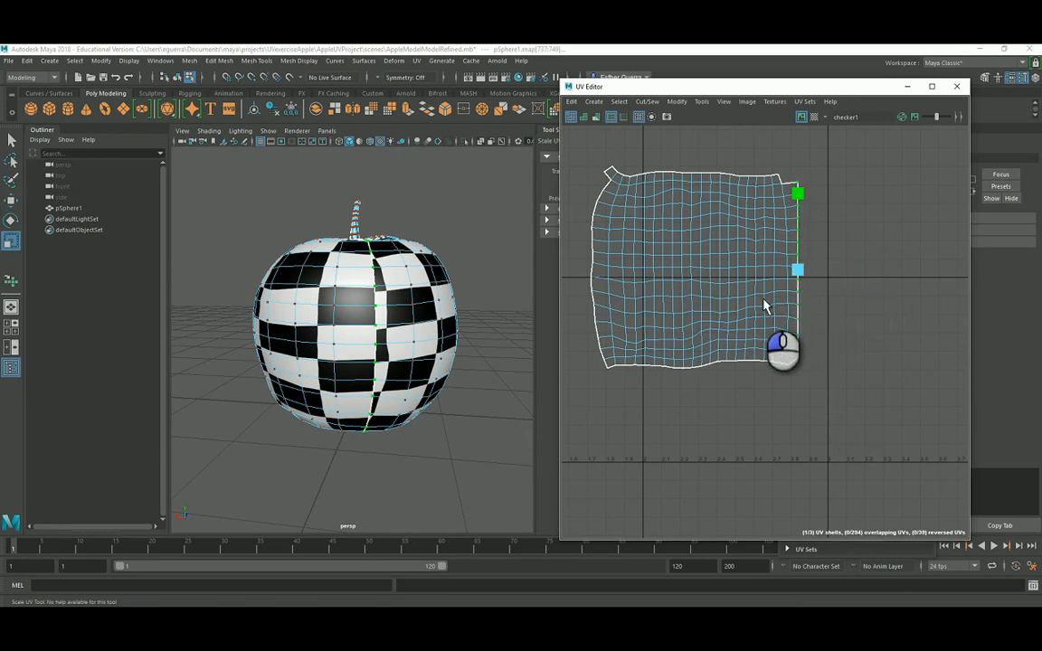
{"action": "left_click_drag", "start_coordinate": [765, 305], "coordinate": [799, 301]}
Flatten the shell's left border UVs into a straight vertical line and shift them down slightly to line up the checkers at the seam
{"action": "left_click_drag", "start_coordinate": [588, 153], "coordinate": [614, 391]}
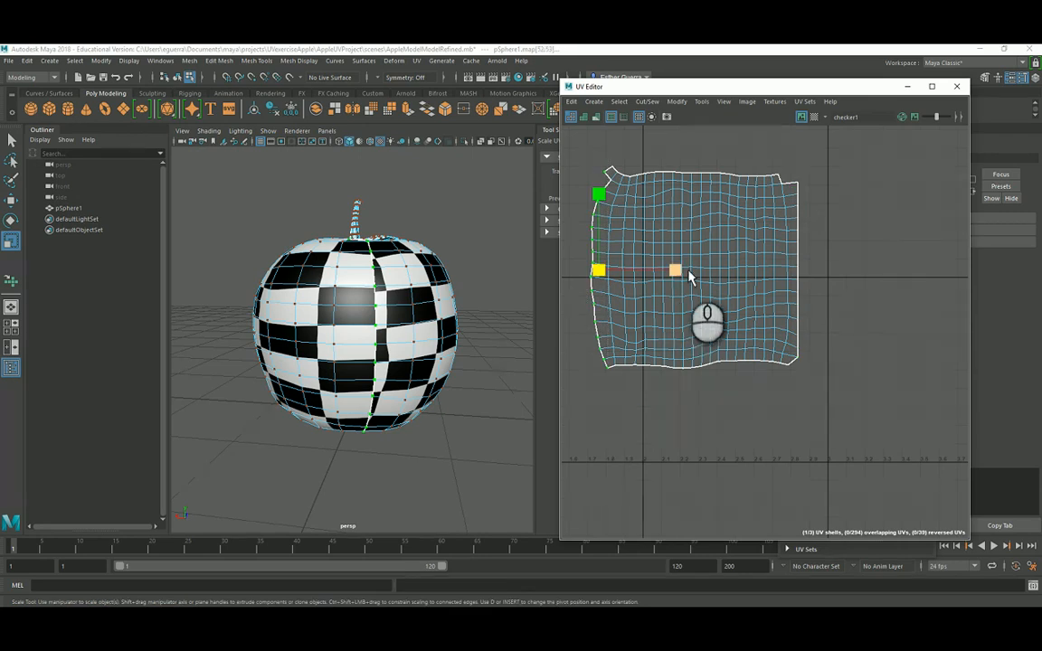
{"action": "left_click_drag", "start_coordinate": [676, 271], "coordinate": [593, 294]}
{"action": "key", "text": "w"}
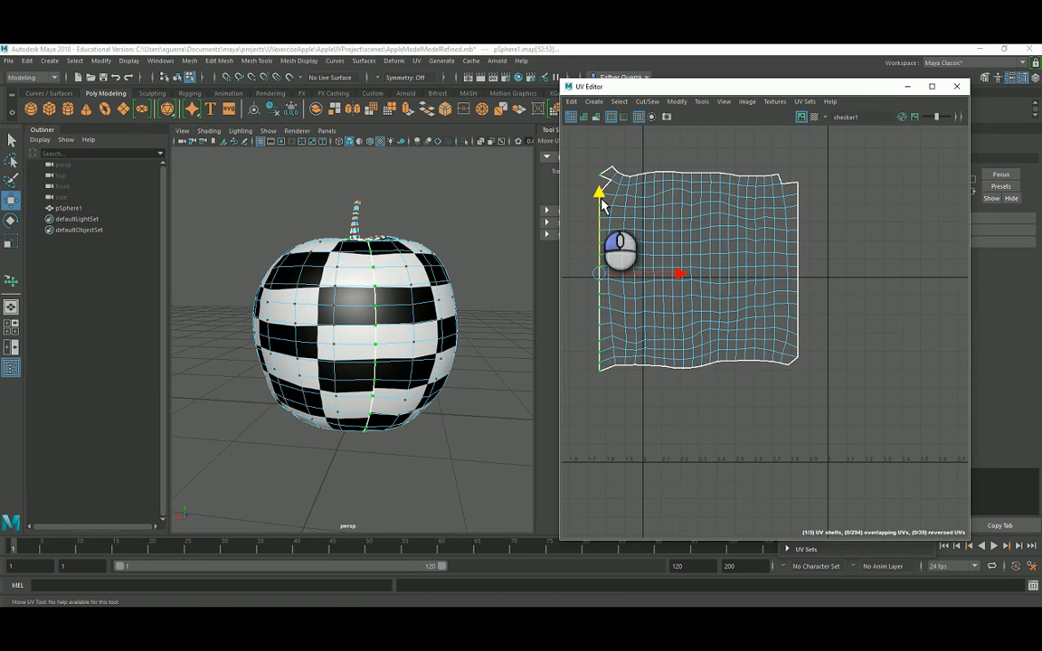
Select all UVs of the body's shell and scale it wider horizontally and shorter vertically to even out the checker squares
{"action": "right_click_drag", "start_coordinate": [647, 194], "coordinate": [698, 241]}
{"action": "left_click_drag", "start_coordinate": [824, 398], "coordinate": [554, 156]}
{"action": "key", "text": "r"}
{"action": "left_click_drag", "start_coordinate": [780, 283], "coordinate": [816, 284]}
{"action": "left_click_drag", "start_coordinate": [699, 193], "coordinate": [705, 226]}
{"action": "left_click_drag", "start_coordinate": [776, 271], "coordinate": [772, 271]}
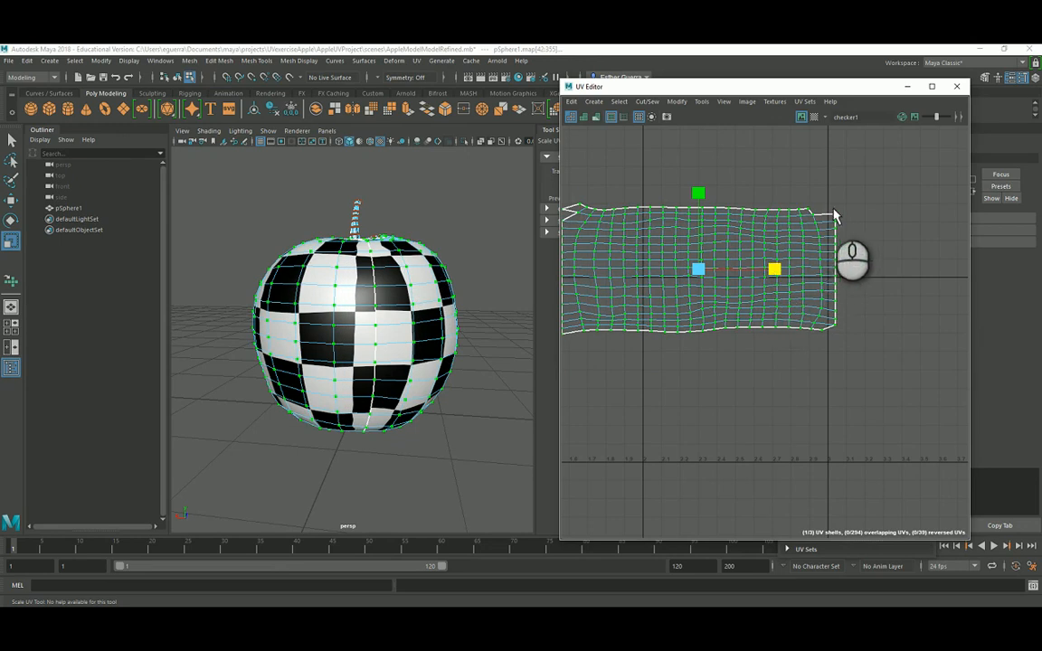
Select the shell's right border UVs, nudge them slightly inward and adjust their vertical scale to match the checkers across the apple's seam
{"action": "left_click_drag", "start_coordinate": [860, 359], "coordinate": [860, 359]}
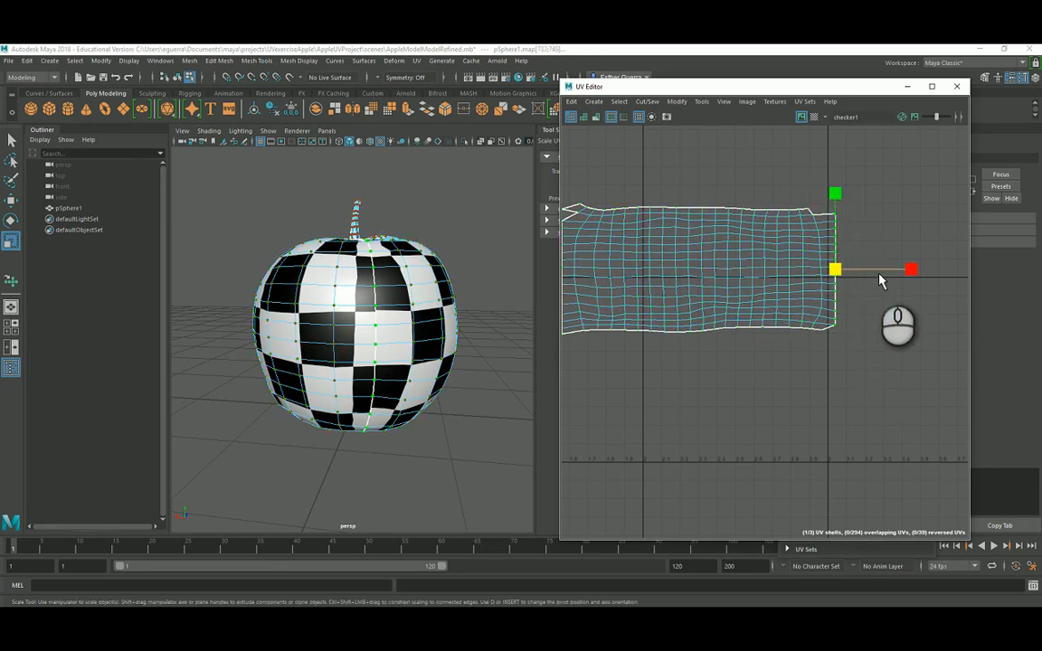
{"action": "key", "text": "w"}
{"action": "left_click_drag", "start_coordinate": [916, 272], "coordinate": [914, 278]}
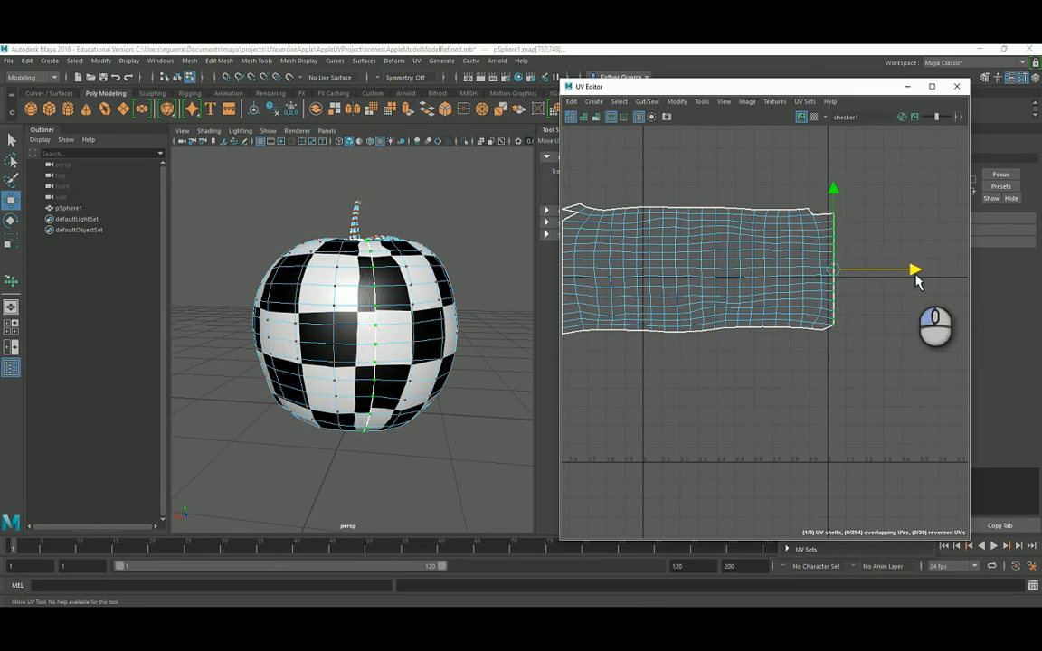
{"action": "key", "text": "r"}
{"action": "left_click_drag", "start_coordinate": [830, 201], "coordinate": [835, 201]}
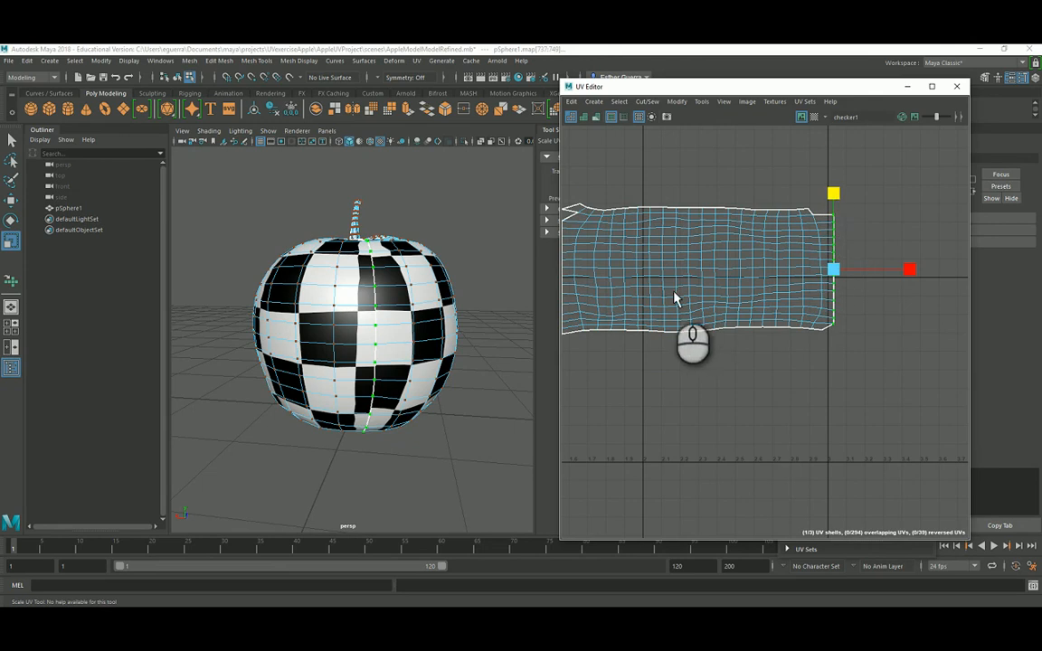
{"action": "middle_click_drag", "start_coordinate": [642, 277], "coordinate": [726, 291], "text": "alt"}
{"action": "scroll", "coordinate": [353, 376], "scroll_direction": "down", "scroll_amount": 5}
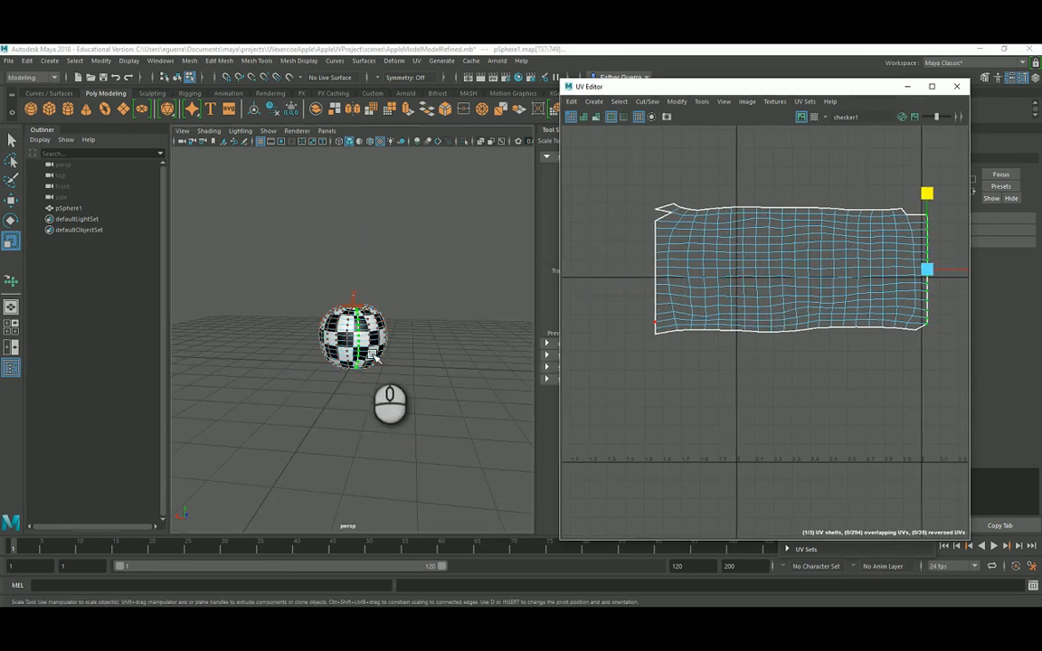